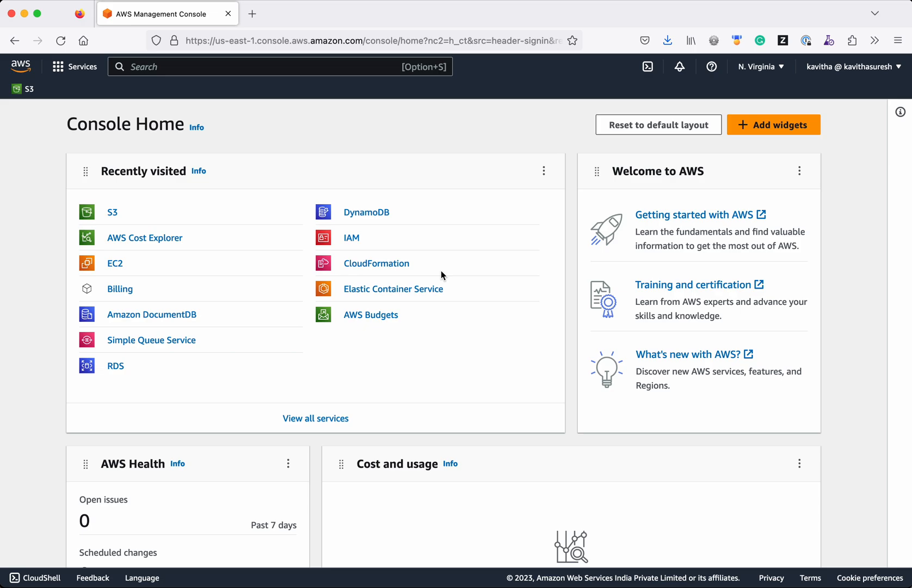
# Go to S3 from Recently visited and start the Create bucket form.
pyautogui.click(113, 213)
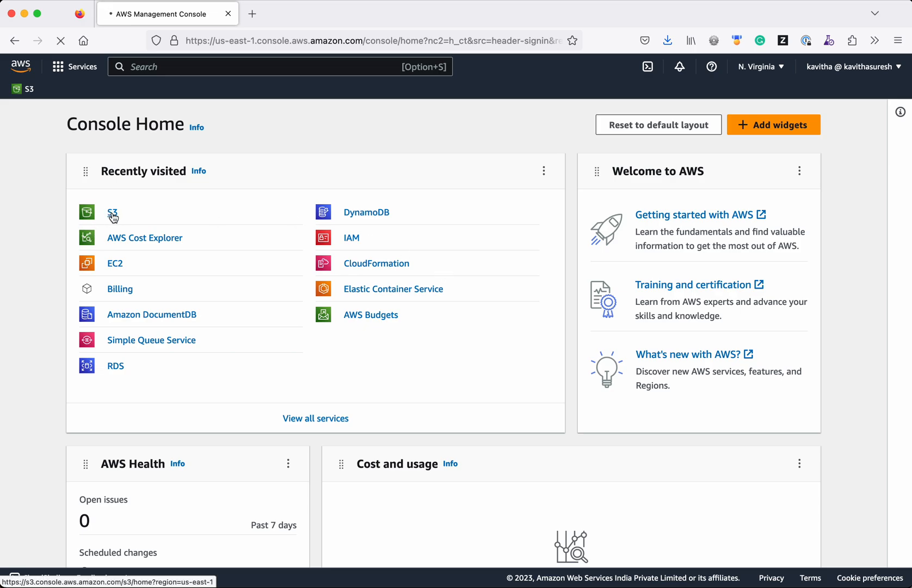
pyautogui.click(701, 248)
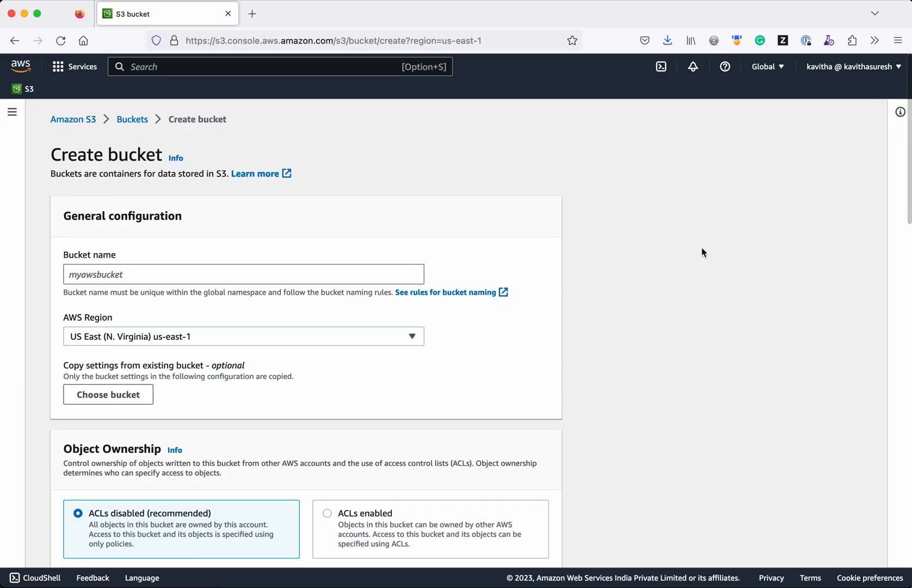
# Enter demo-app-react2023 as the bucket name.
pyautogui.click(272, 278)
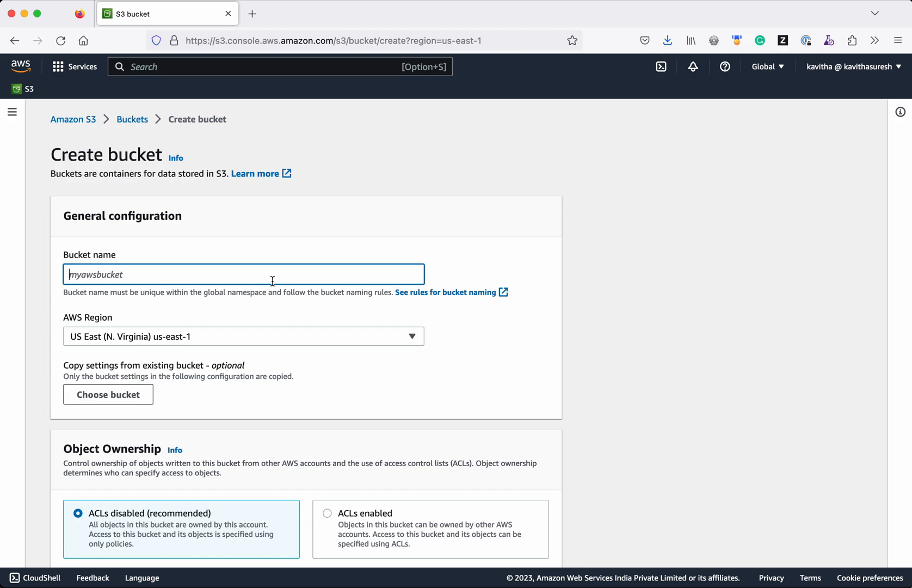
pyautogui.write('demo')
pyautogui.write('-app-react')
pyautogui.write('2023')
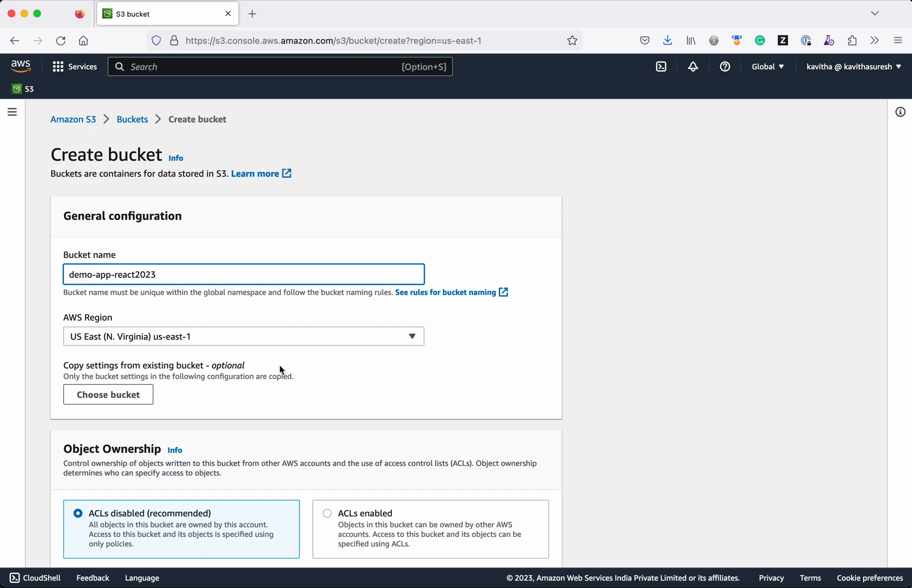
pyautogui.scroll(-3, 280, 369)
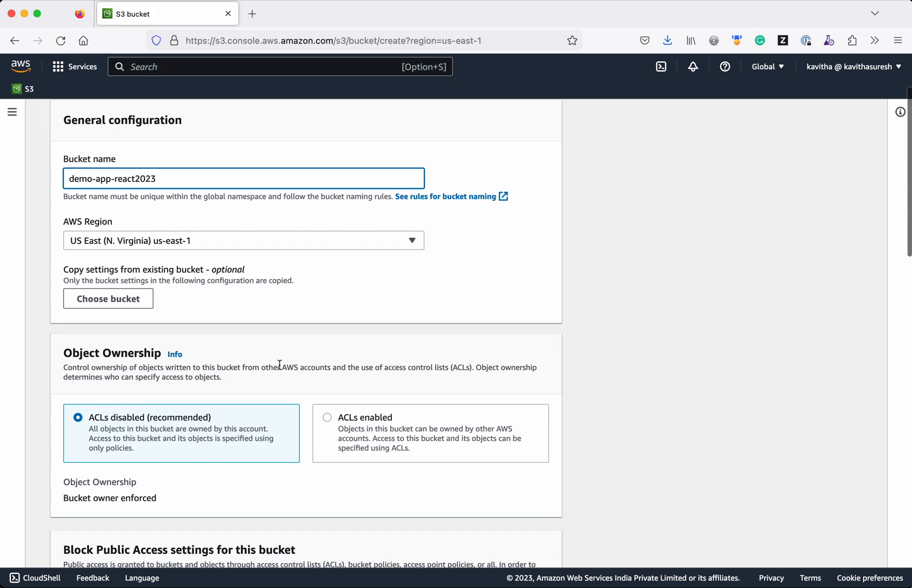
pyautogui.scroll(-3, 279, 364)
pyautogui.scroll(-2, 279, 364)
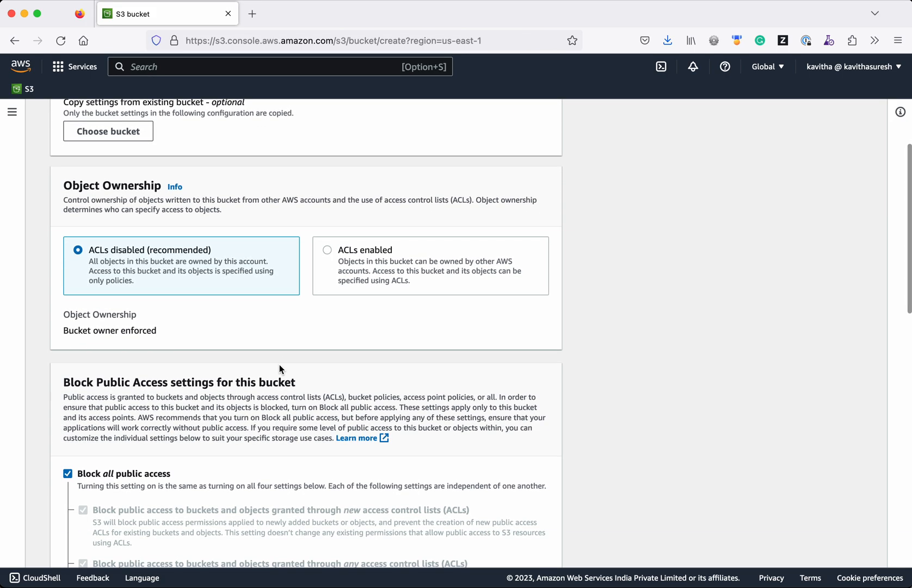
pyautogui.scroll(-1, 280, 364)
pyautogui.scroll(-2, 279, 365)
pyautogui.scroll(-2, 280, 365)
pyautogui.scroll(-1, 279, 365)
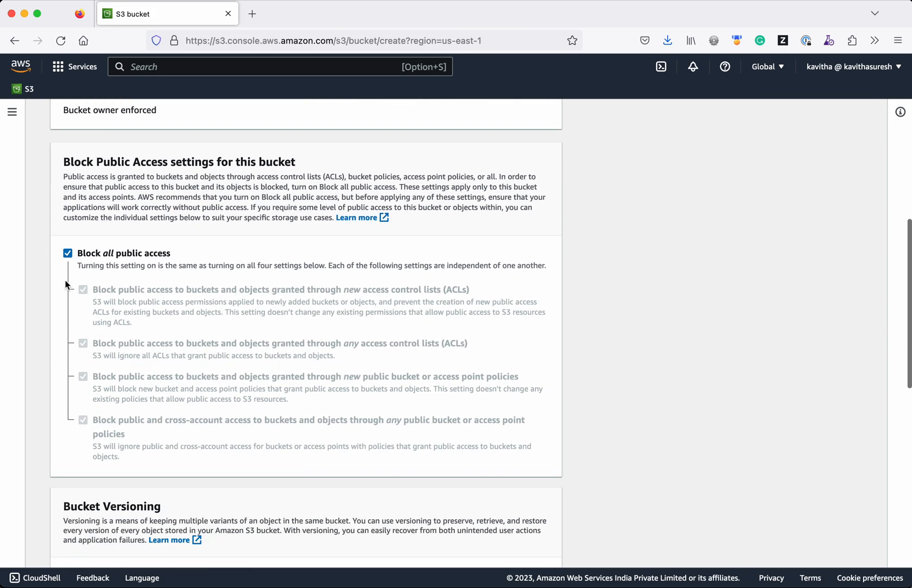
# Unblock all public access, acknowledge the warning, create the bucket and go into demo-app-react2023.
pyautogui.click(67, 253)
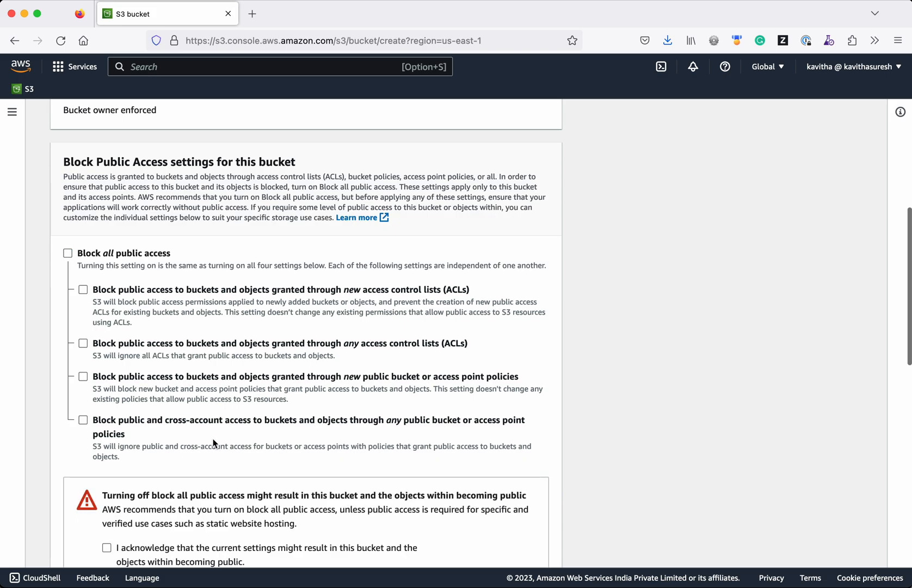
pyautogui.scroll(-2, 213, 443)
pyautogui.scroll(-2, 213, 443)
pyautogui.scroll(-1, 213, 443)
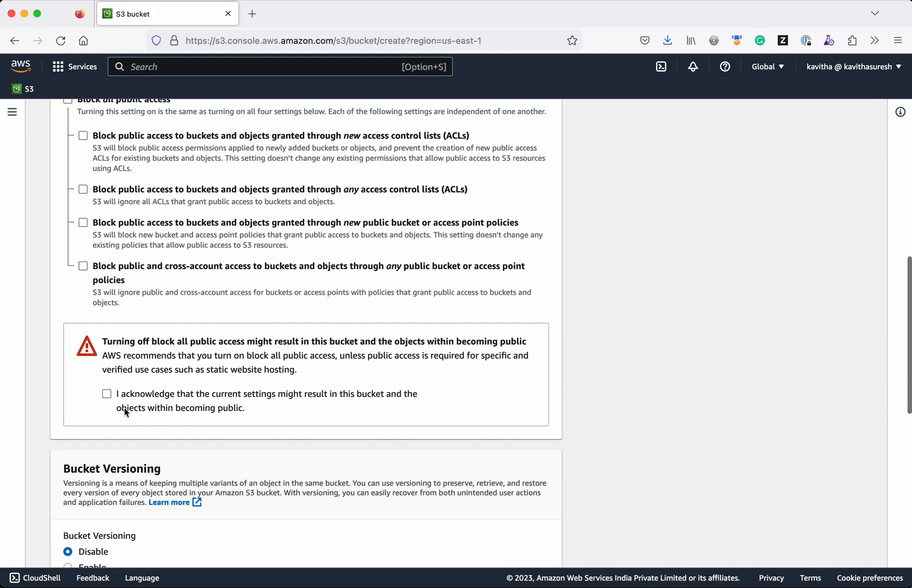
pyautogui.click(107, 393)
pyautogui.scroll(-5, 269, 445)
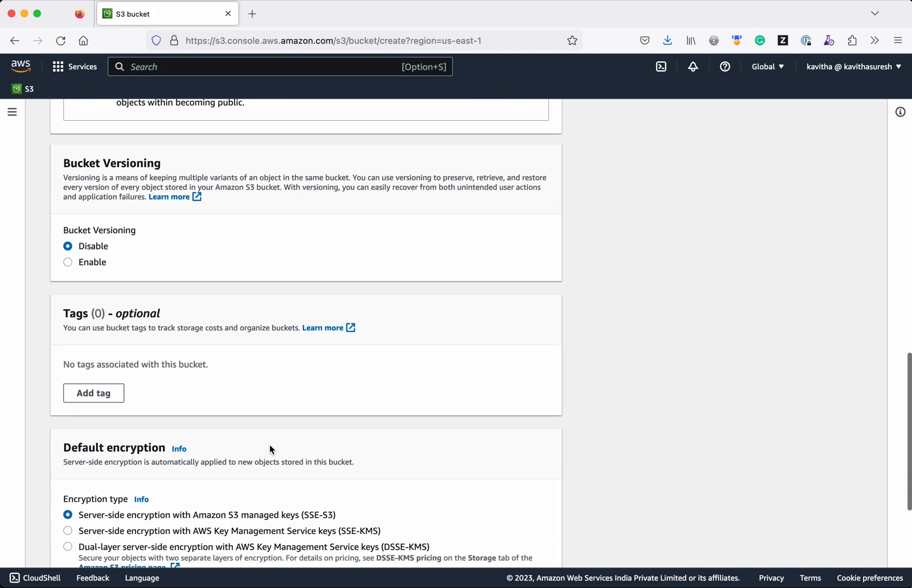
pyautogui.scroll(-1, 270, 449)
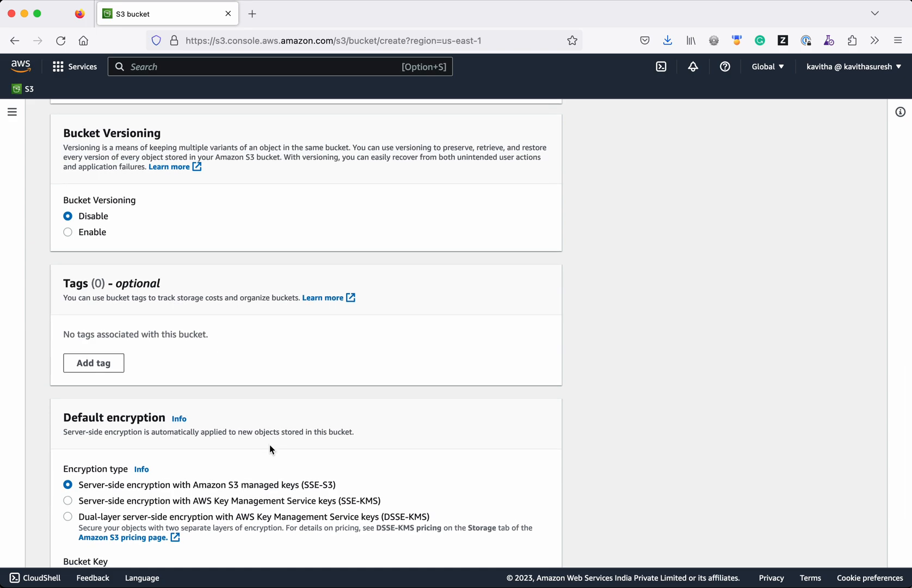
pyautogui.scroll(-4, 270, 449)
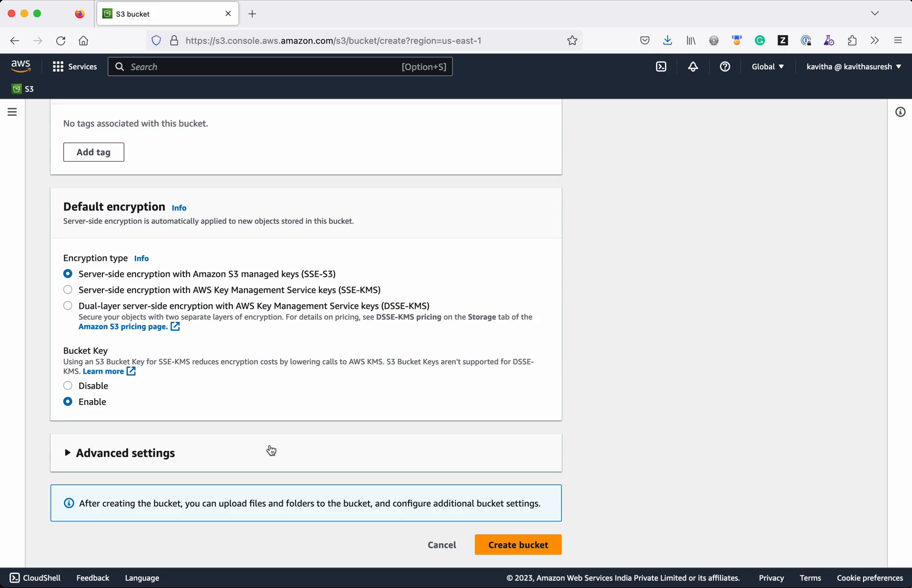
pyautogui.click(518, 545)
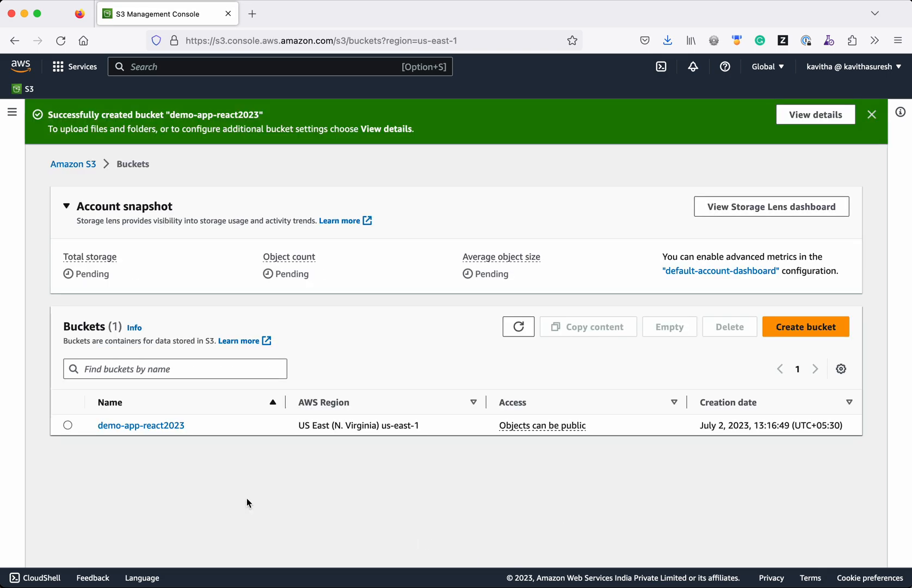
pyautogui.click(141, 425)
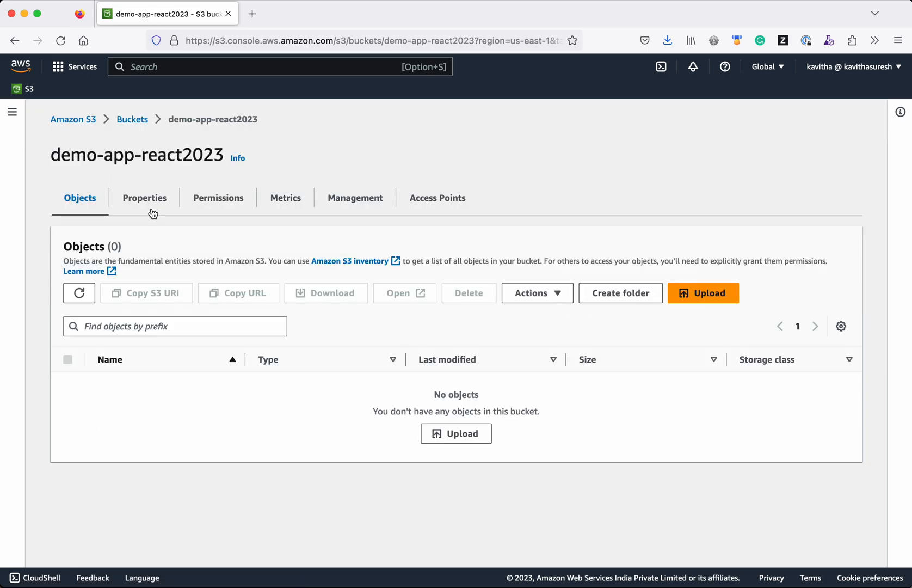
# Go to the bucket's Properties and edit its Static website hosting settings.
pyautogui.click(144, 197)
pyautogui.scroll(-3, 261, 404)
pyautogui.scroll(-5, 263, 406)
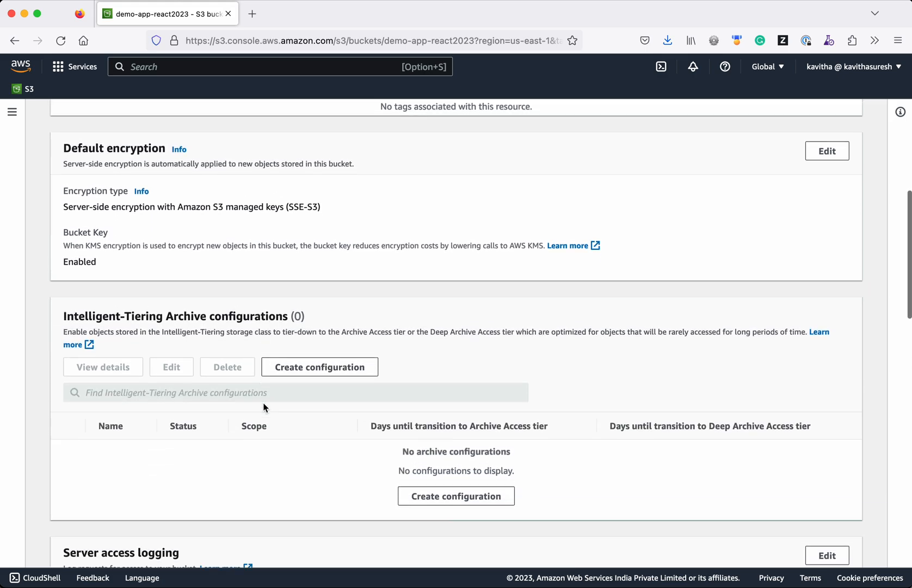
pyautogui.scroll(-5, 263, 407)
pyautogui.scroll(-5, 263, 406)
pyautogui.scroll(-3, 263, 407)
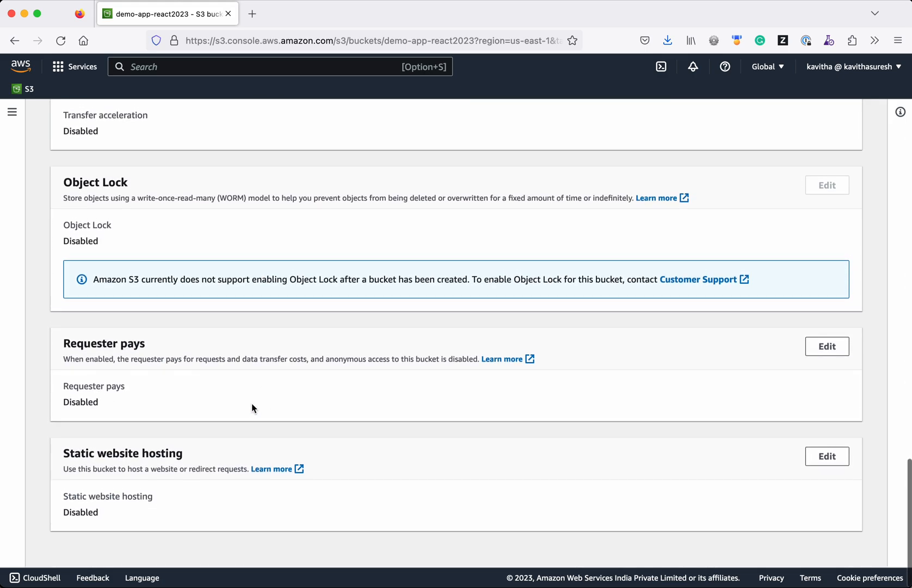
pyautogui.click(822, 460)
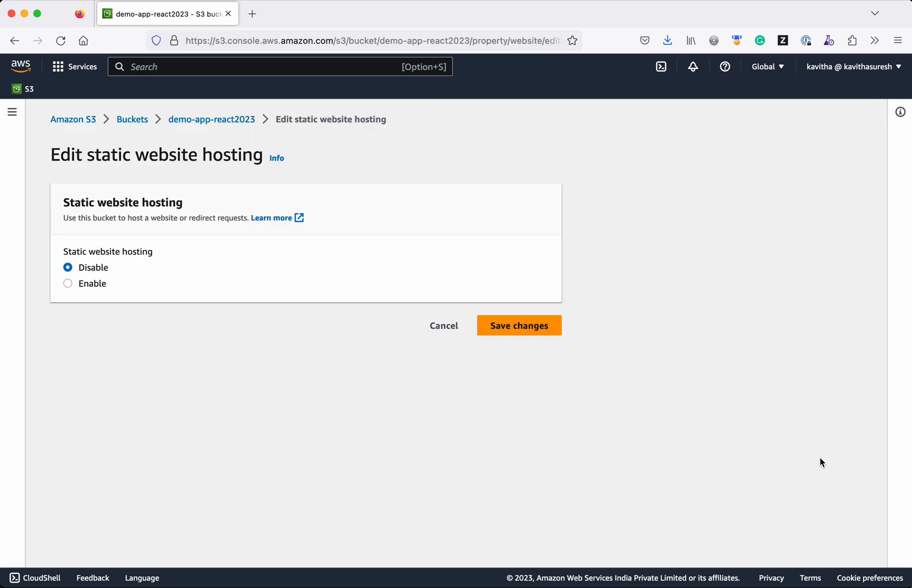
# Enable static website hosting with index.html as the index document and save changes.
pyautogui.click(92, 283)
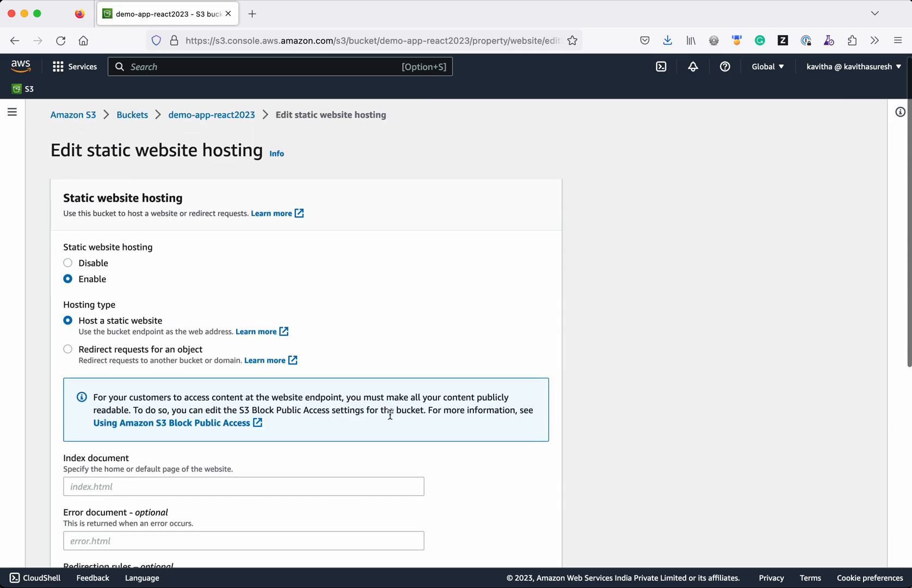
pyautogui.scroll(-3, 389, 414)
pyautogui.scroll(-3, 390, 413)
pyautogui.scroll(-1, 390, 413)
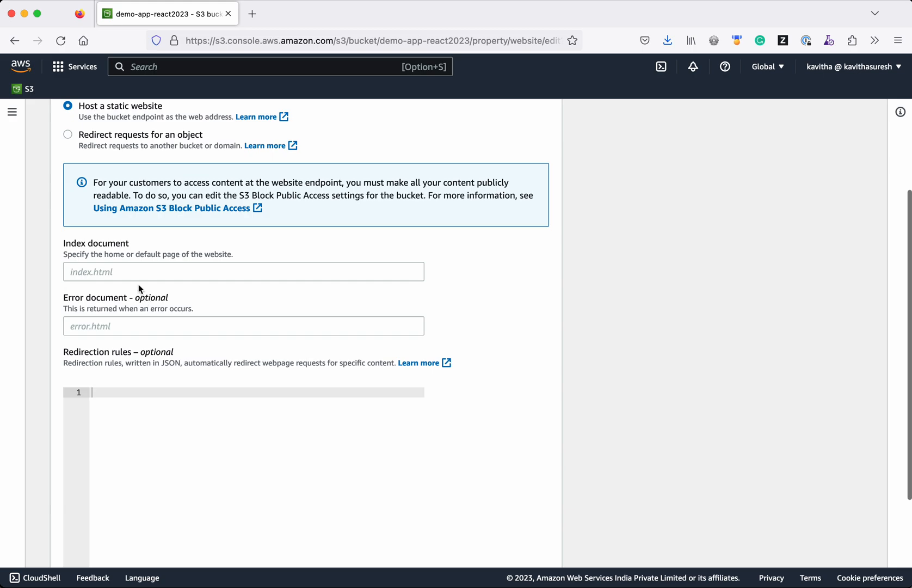
pyautogui.click(132, 300)
pyautogui.write('i')
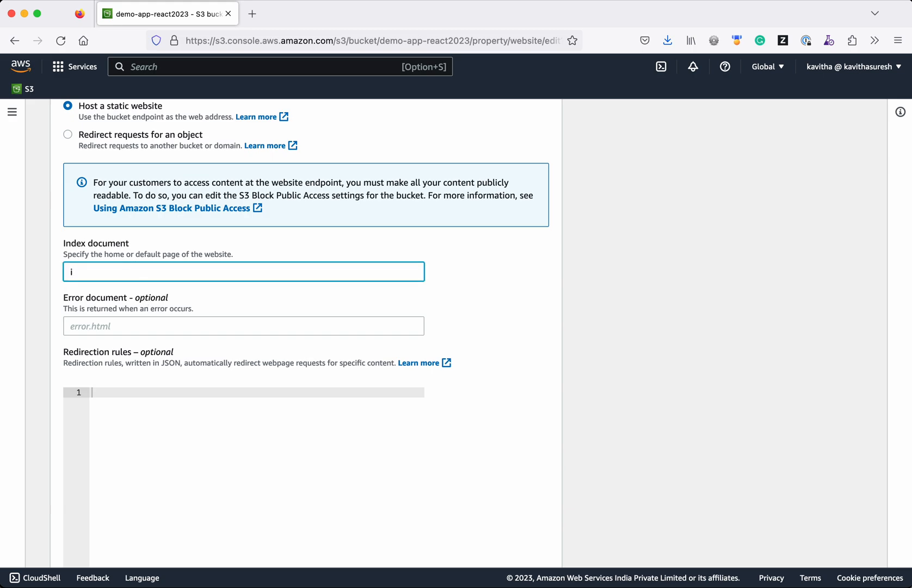
pyautogui.write('ndex.')
pyautogui.write('html')
pyautogui.scroll(-3, 296, 411)
pyautogui.click(504, 548)
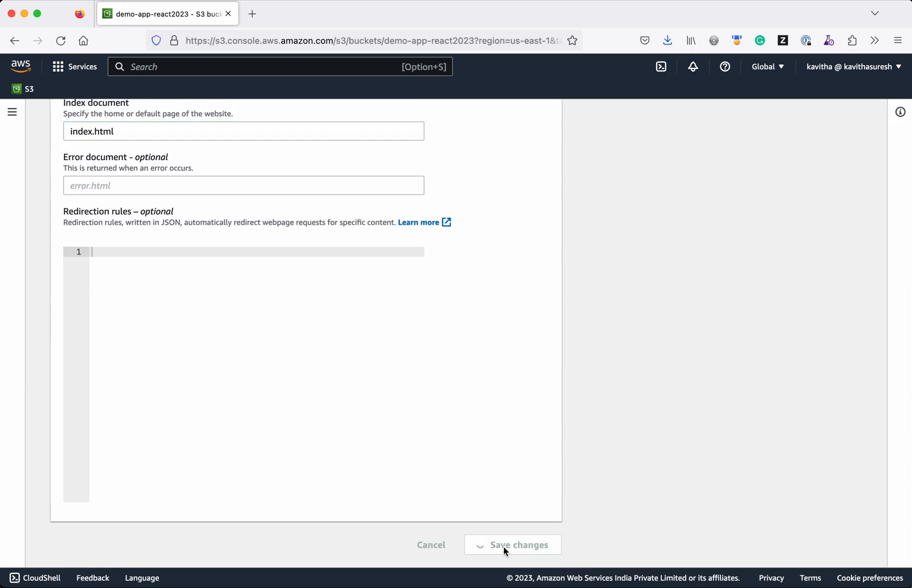
pyautogui.scroll(-8, 503, 547)
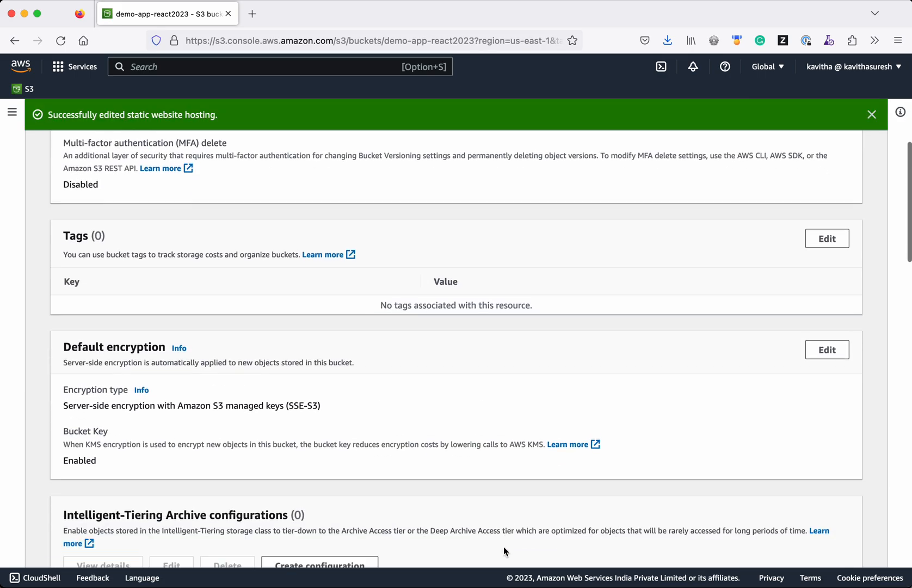
pyautogui.scroll(-8, 503, 547)
pyautogui.scroll(-6, 503, 547)
pyautogui.scroll(-2, 503, 547)
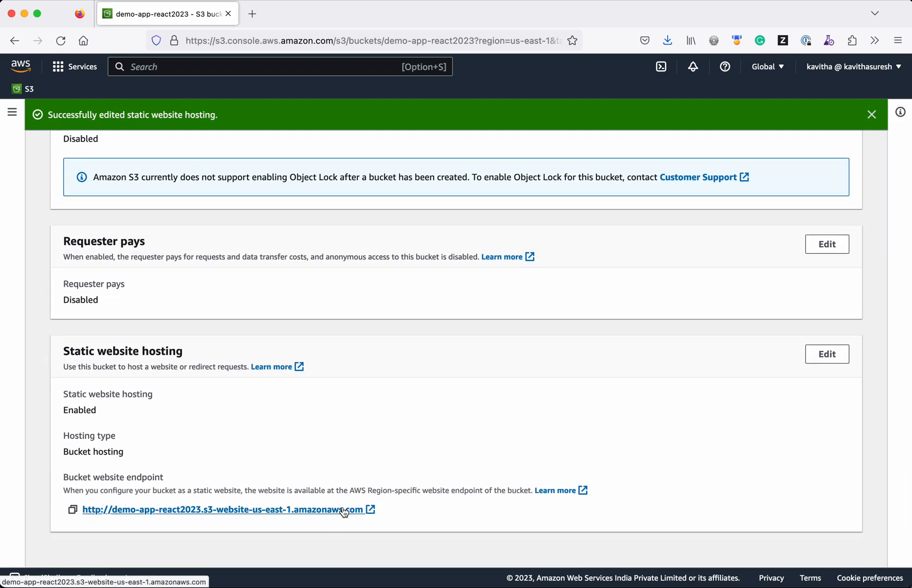
pyautogui.scroll(8, 491, 413)
pyautogui.scroll(10, 491, 412)
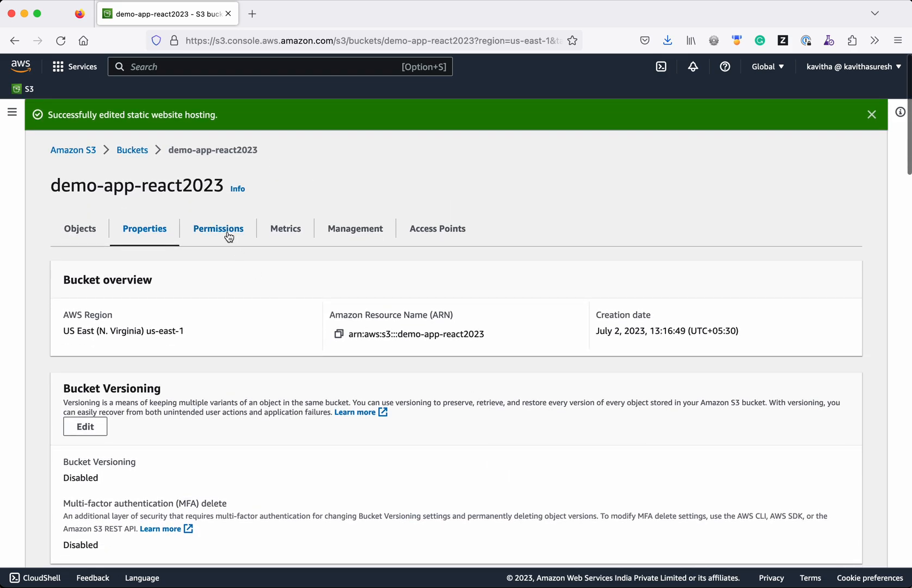
# Go to the Permissions tab and edit the bucket policy.
pyautogui.click(218, 228)
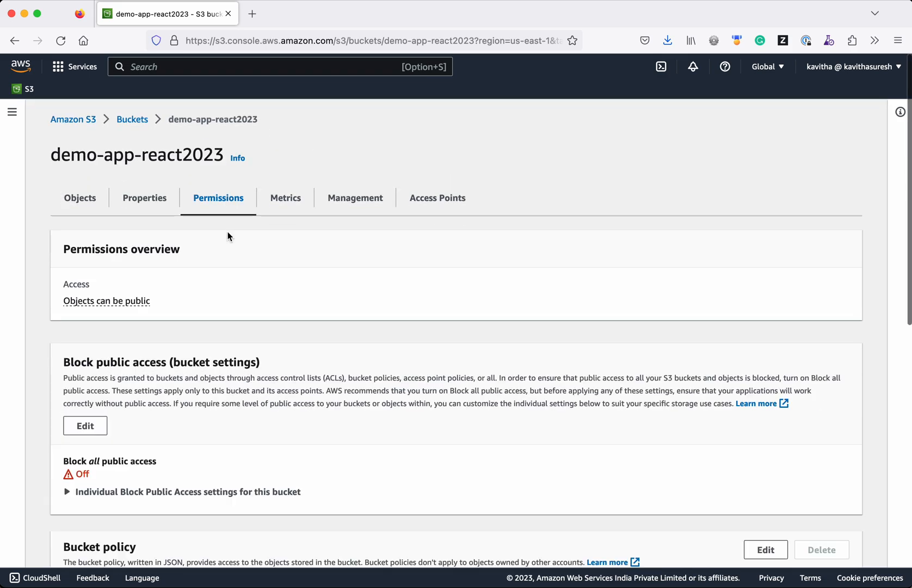
pyautogui.scroll(-8, 312, 424)
pyautogui.scroll(-1, 312, 425)
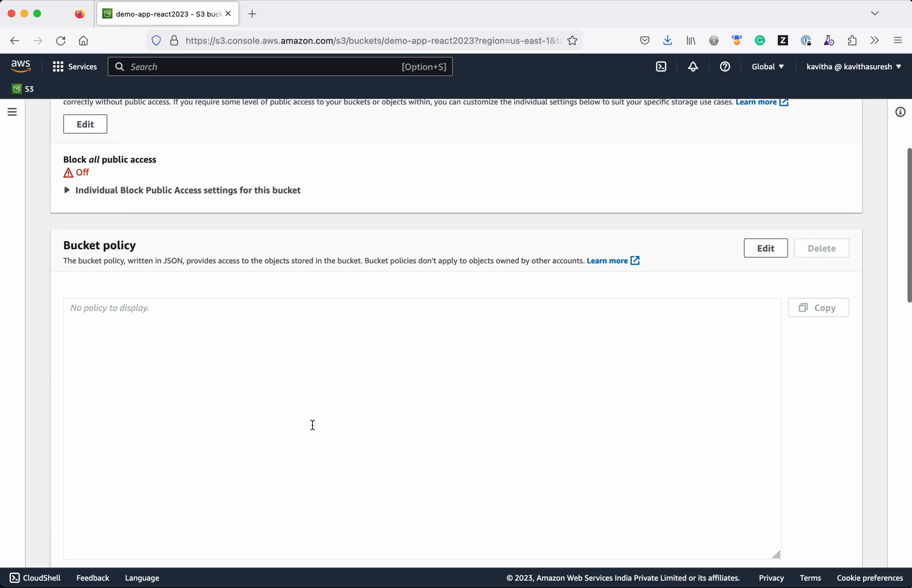
pyautogui.click(765, 255)
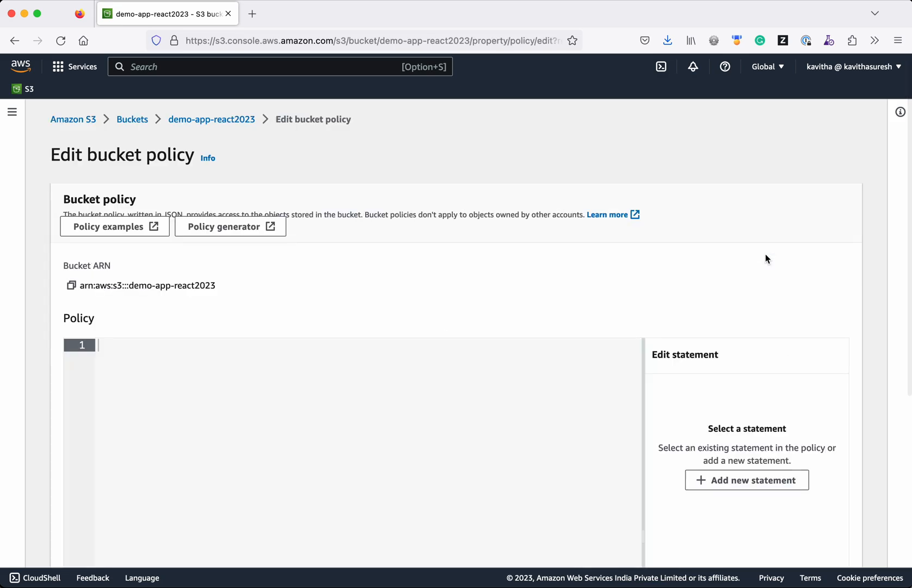
pyautogui.scroll(-4, 746, 433)
# Add a new blank statement and replace the empty Principal braces with "*".
pyautogui.click(747, 359)
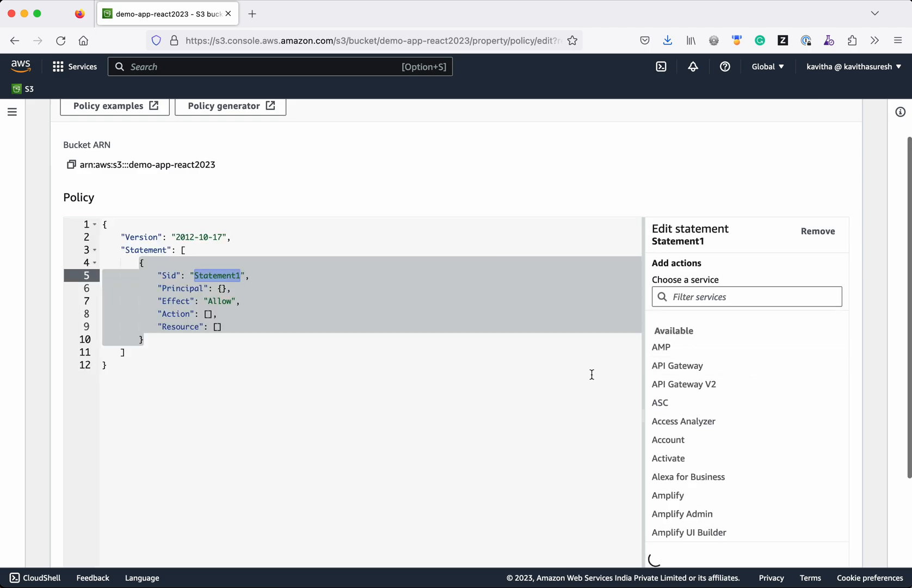
pyautogui.scroll(-1, 513, 409)
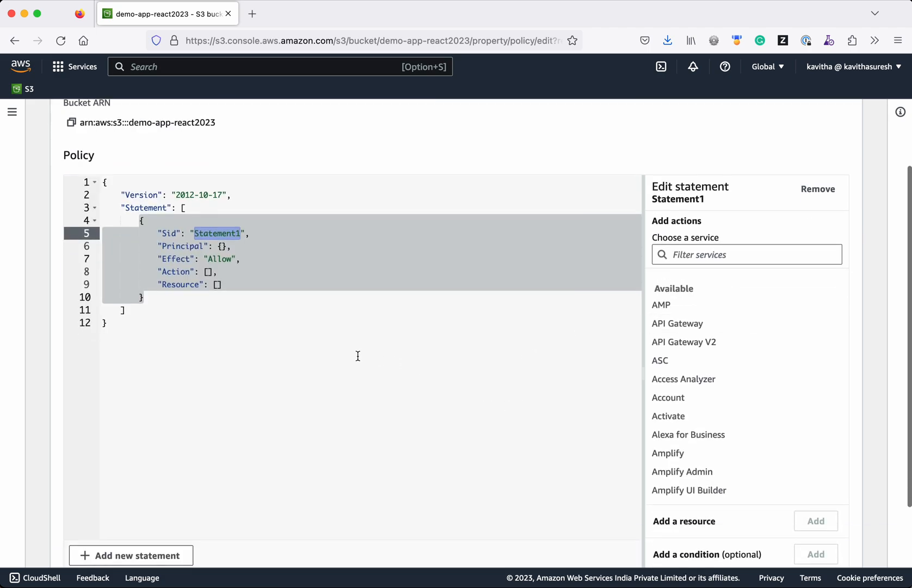
pyautogui.click(224, 246)
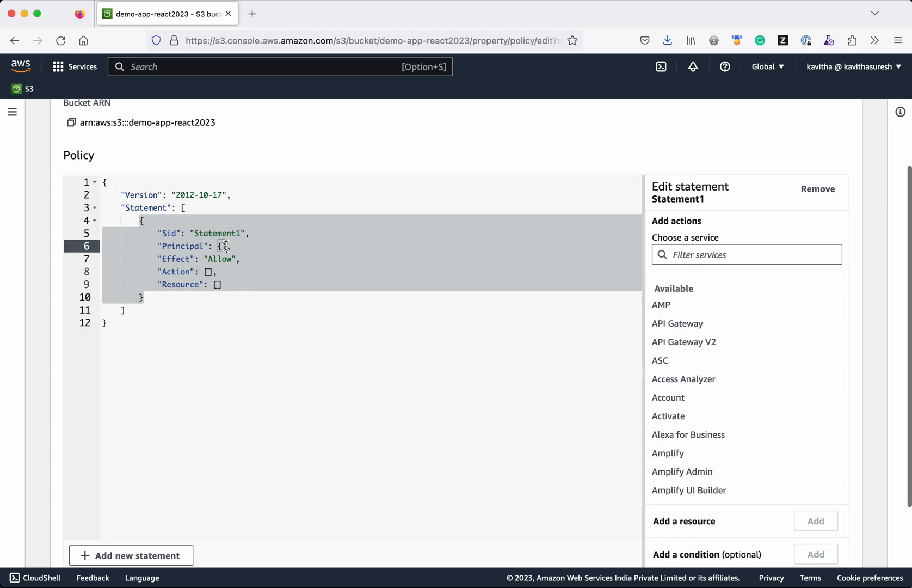
pyautogui.press('BackSpace')
pyautogui.press('BackSpace')
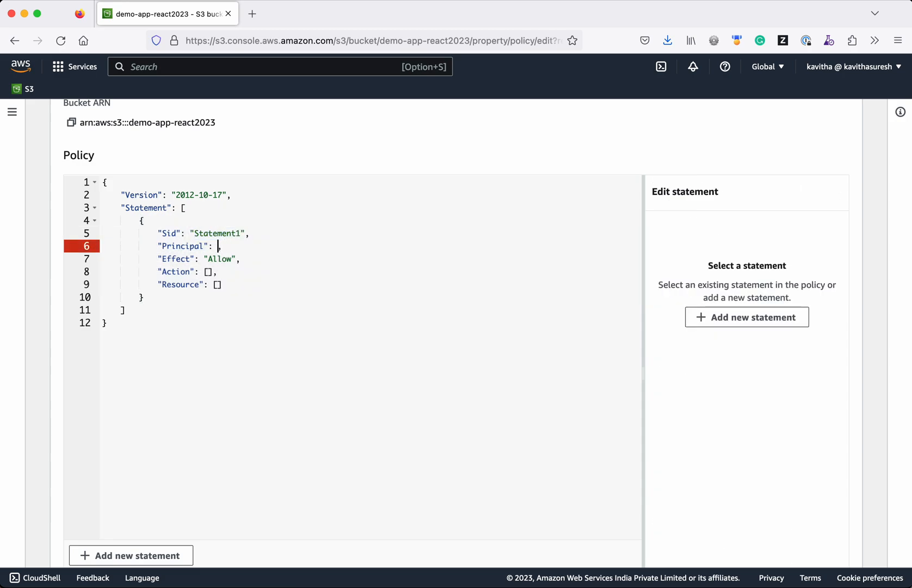
pyautogui.write('": "*')
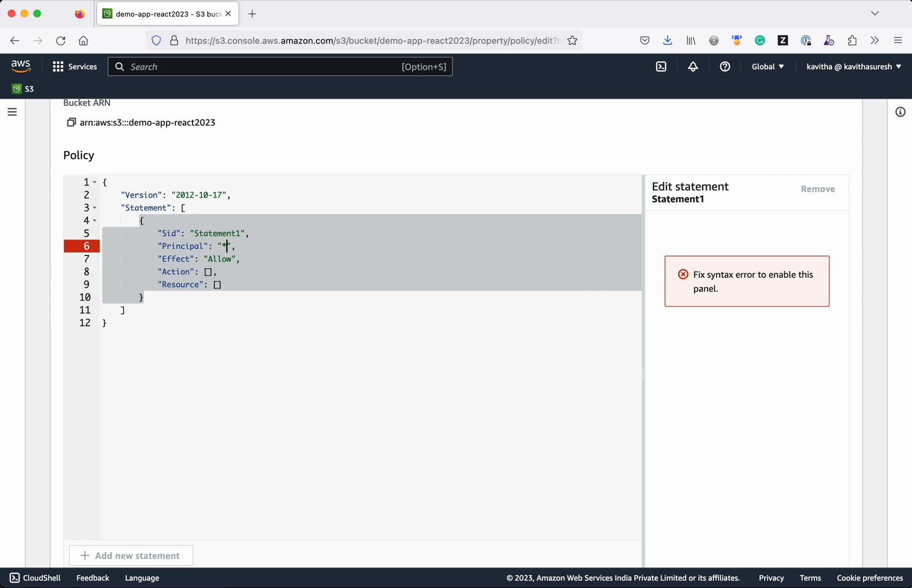
pyautogui.scroll(-2, 302, 317)
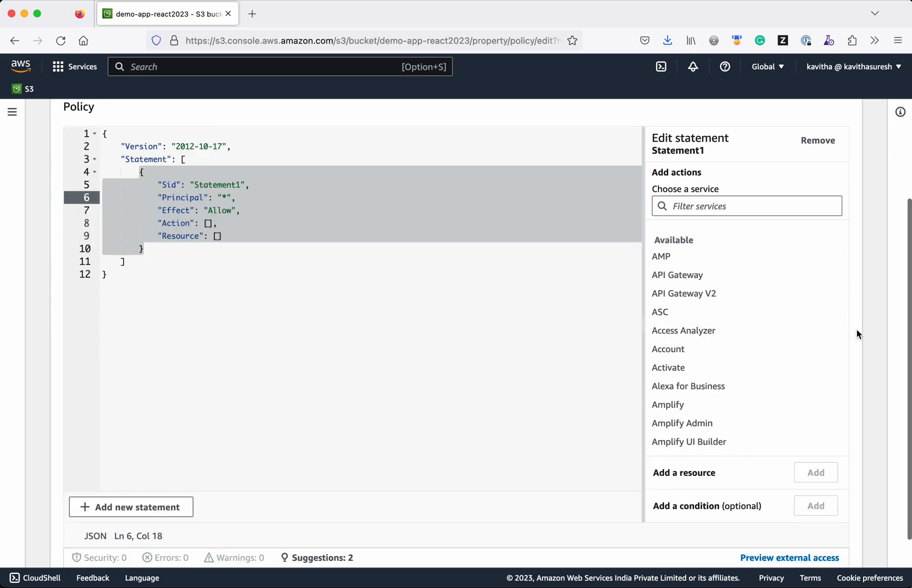
# Filter services for S3 and allow the GetObject action in the statement.
pyautogui.click(709, 207)
pyautogui.write('s3')
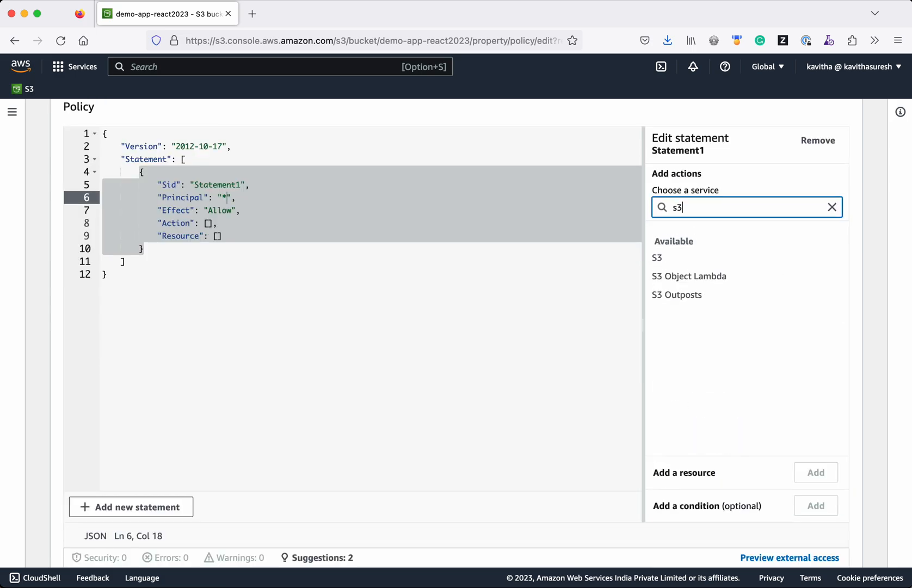
pyautogui.click(657, 257)
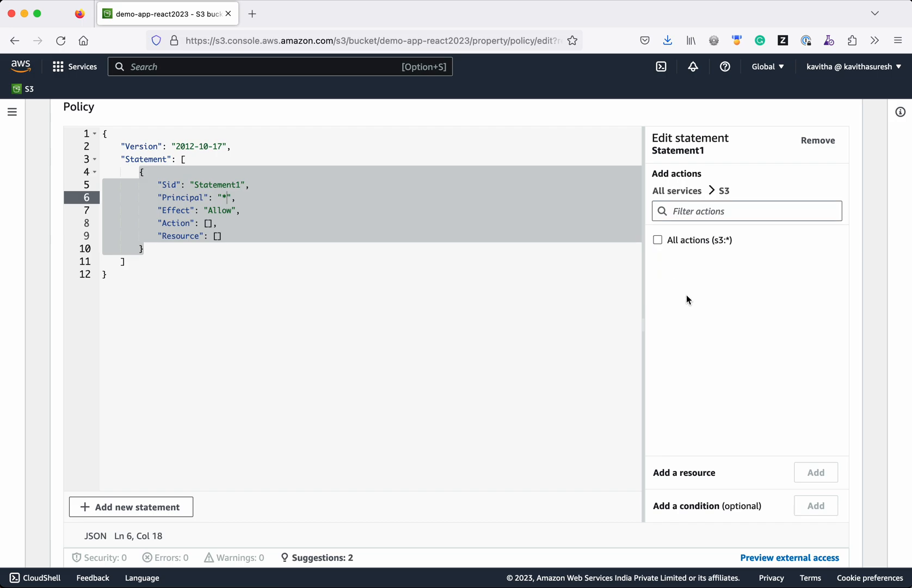
pyautogui.scroll(-3, 693, 308)
pyautogui.scroll(-3, 693, 308)
pyautogui.scroll(-3, 694, 308)
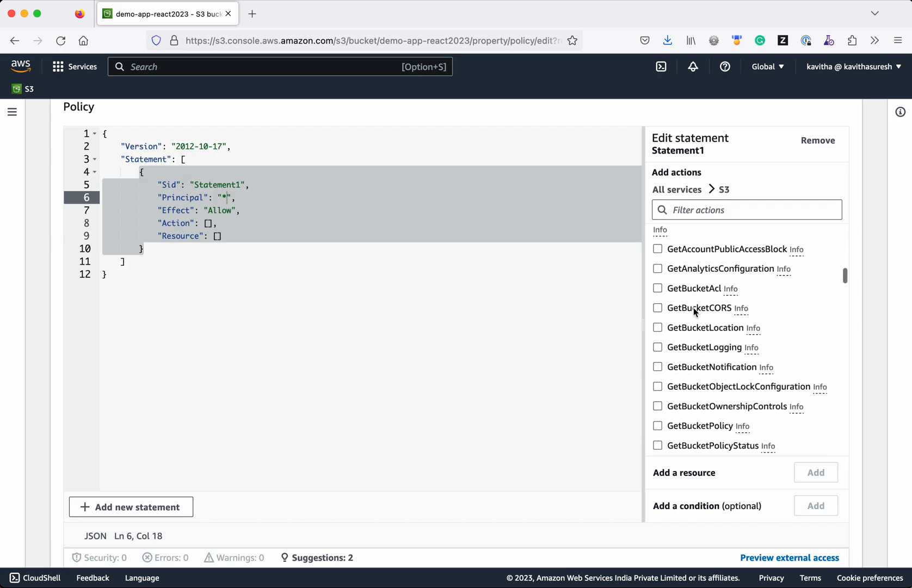
pyautogui.scroll(-2, 693, 308)
pyautogui.scroll(-3, 693, 312)
pyautogui.scroll(-2, 693, 312)
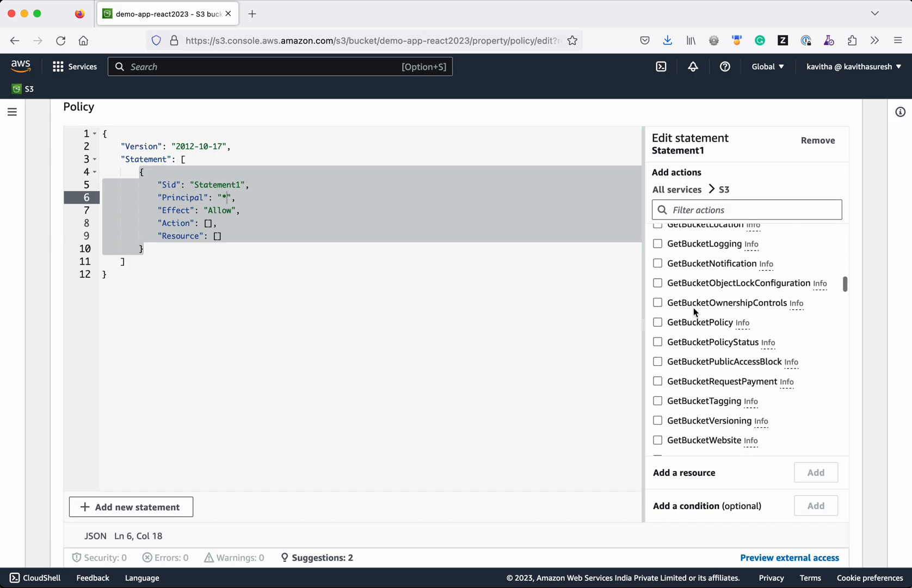
pyautogui.scroll(-3, 694, 312)
pyautogui.scroll(-3, 694, 312)
pyautogui.scroll(-1, 695, 312)
pyautogui.scroll(-1, 684, 342)
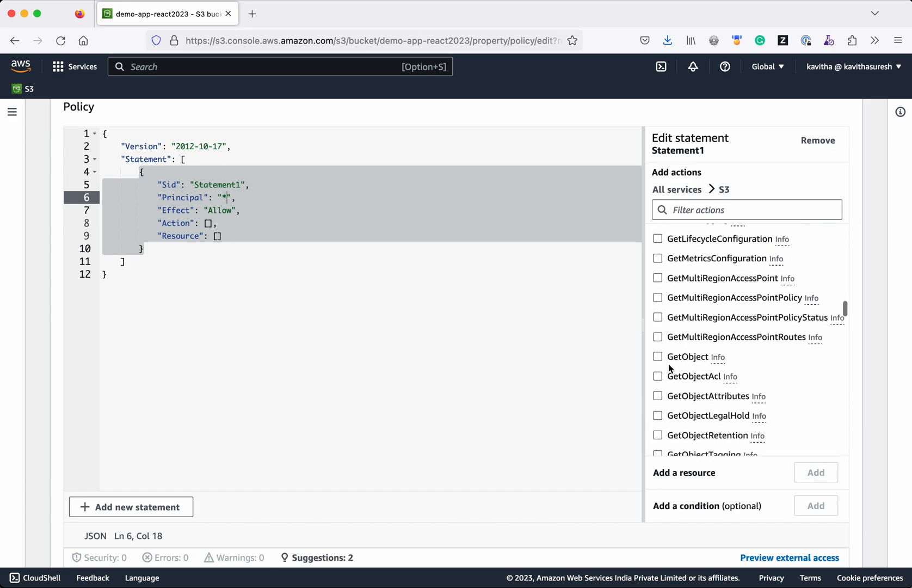
pyautogui.click(657, 356)
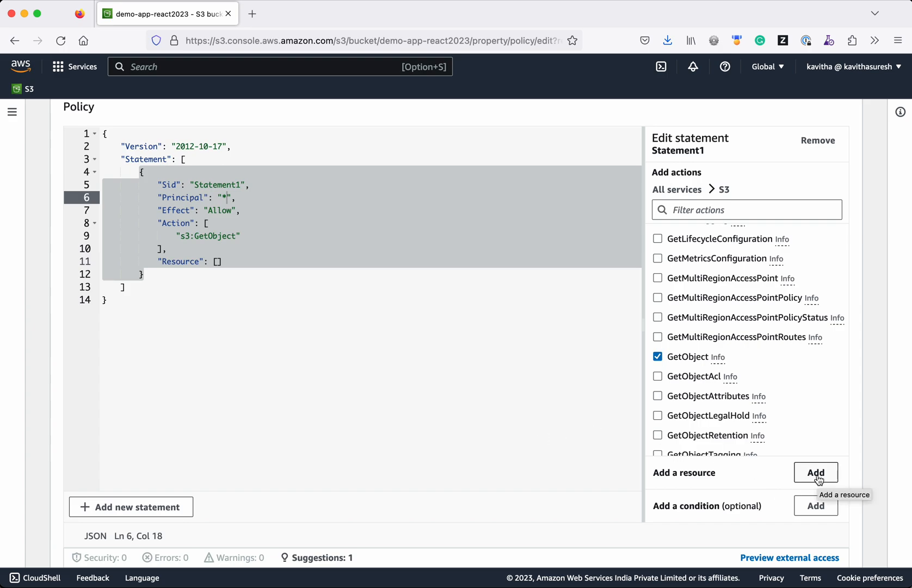
pyautogui.scroll(2, 349, 356)
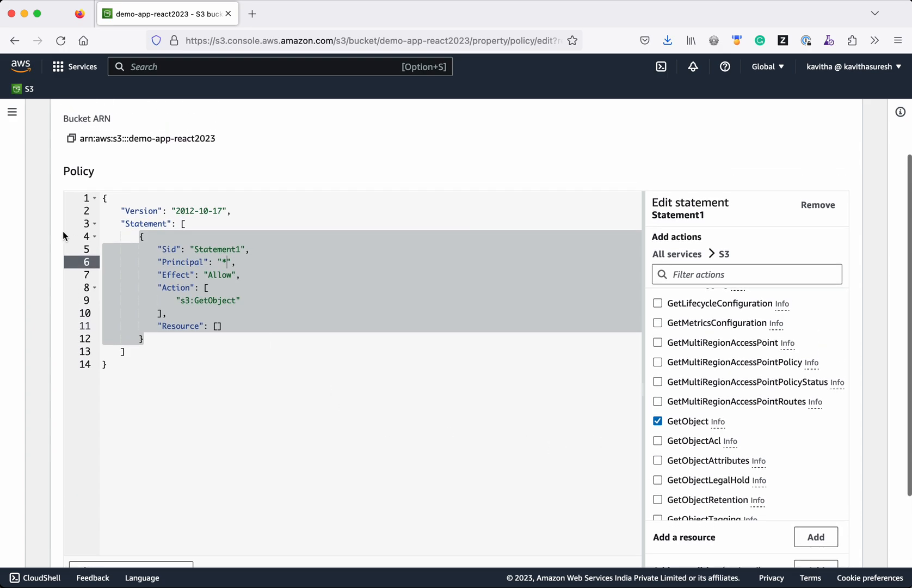
# Paste the bucket ARN into Resource as "arn:aws:s3:::demo-app-react2023/*" and save the policy.
pyautogui.click(70, 137)
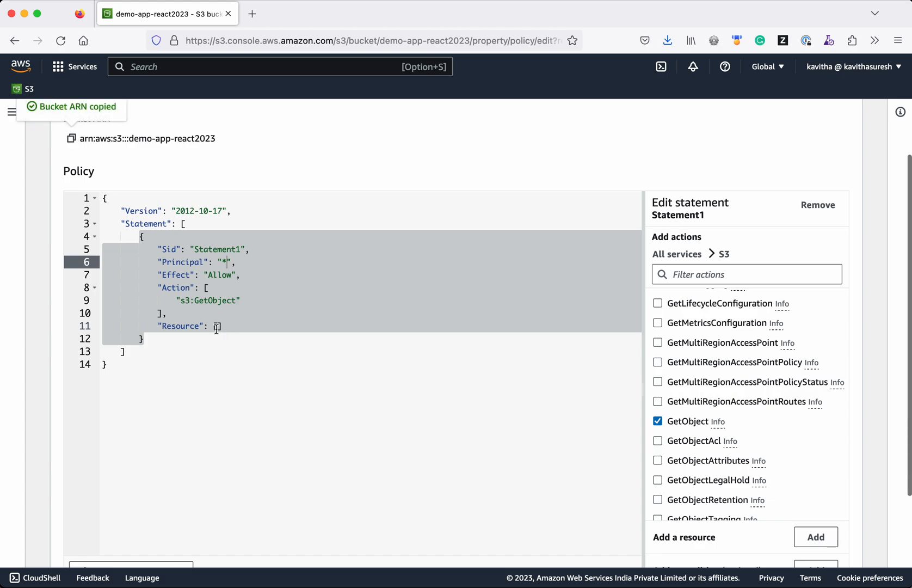
pyautogui.click(217, 326)
pyautogui.press('super+v')
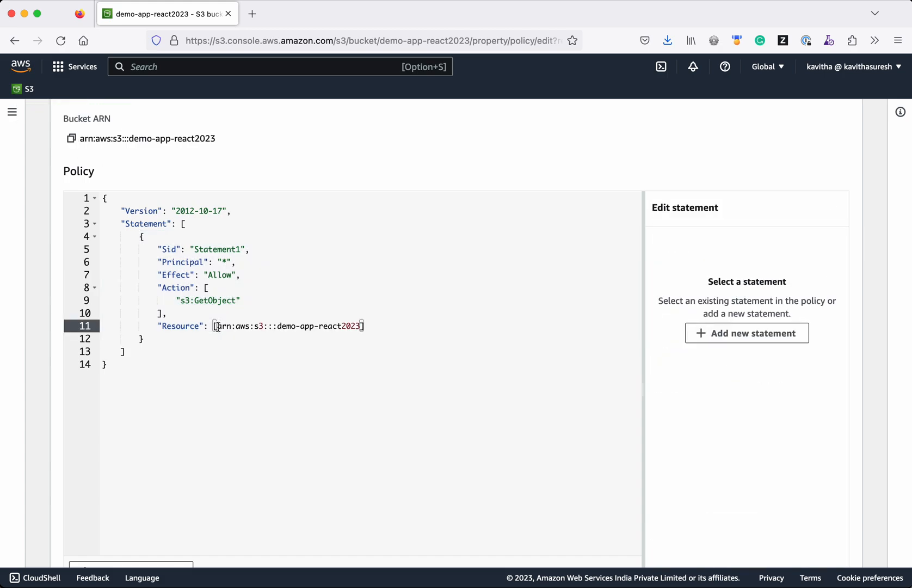
pyautogui.write('/*')
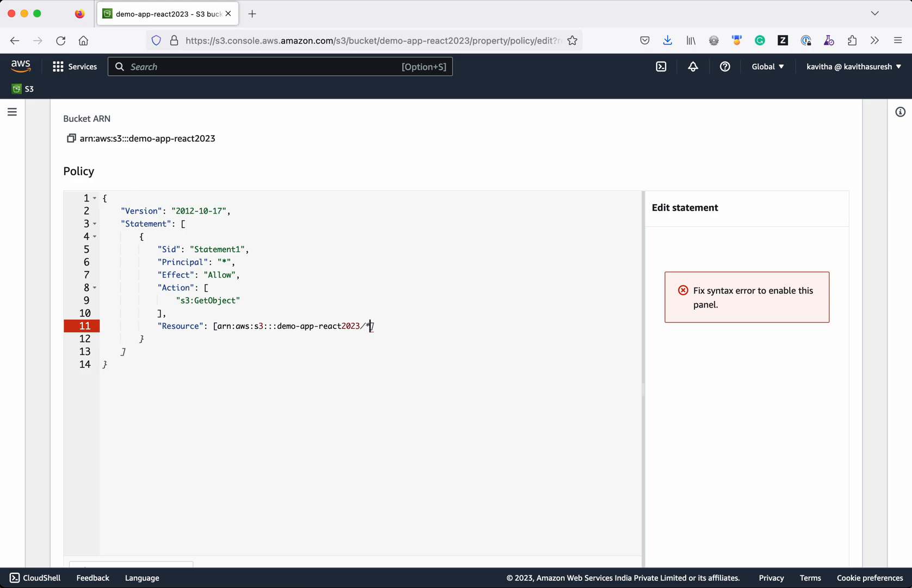
pyautogui.click(217, 326)
pyautogui.write('"')
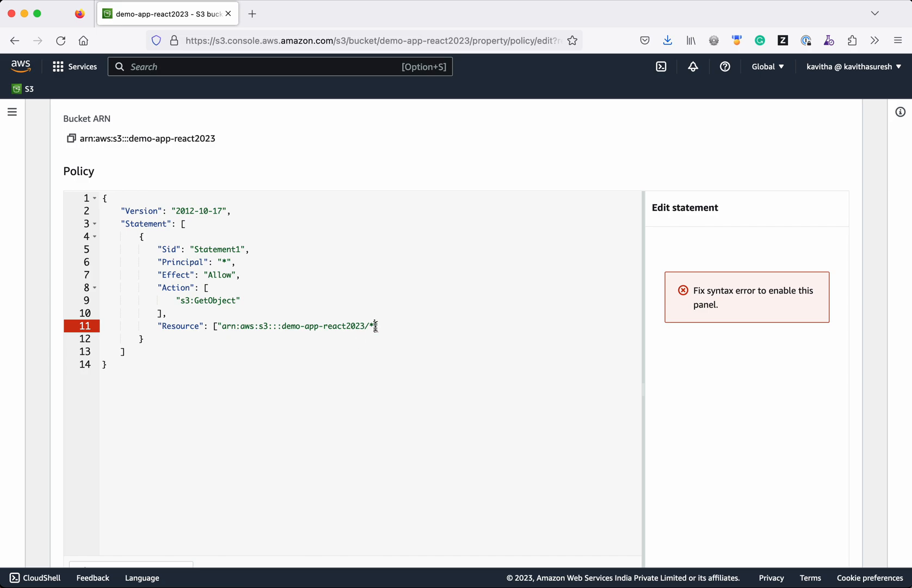
pyautogui.click(375, 326)
pyautogui.write('"]')
pyautogui.scroll(-3, 490, 463)
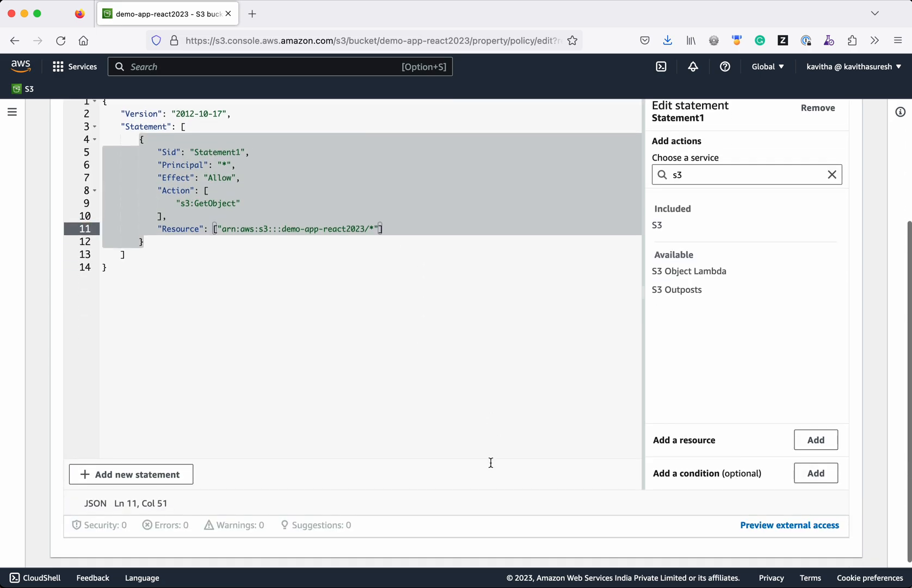
pyautogui.scroll(-2, 491, 463)
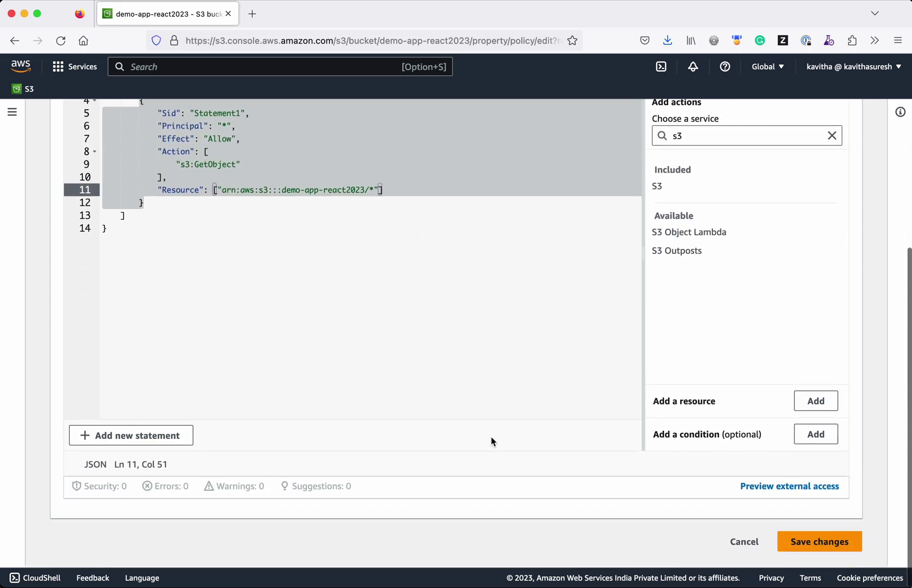
pyautogui.click(831, 555)
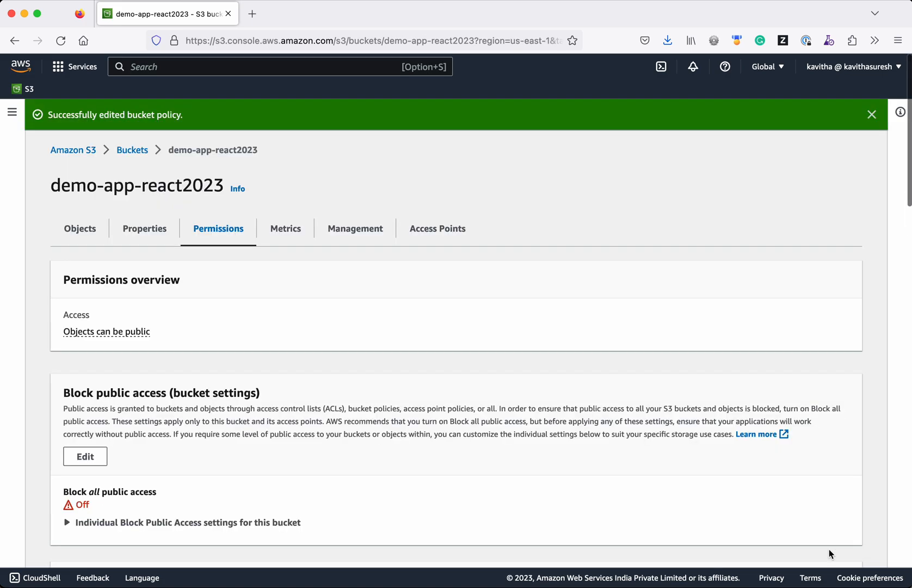
pyautogui.scroll(-5, 669, 440)
pyautogui.scroll(-5, 670, 439)
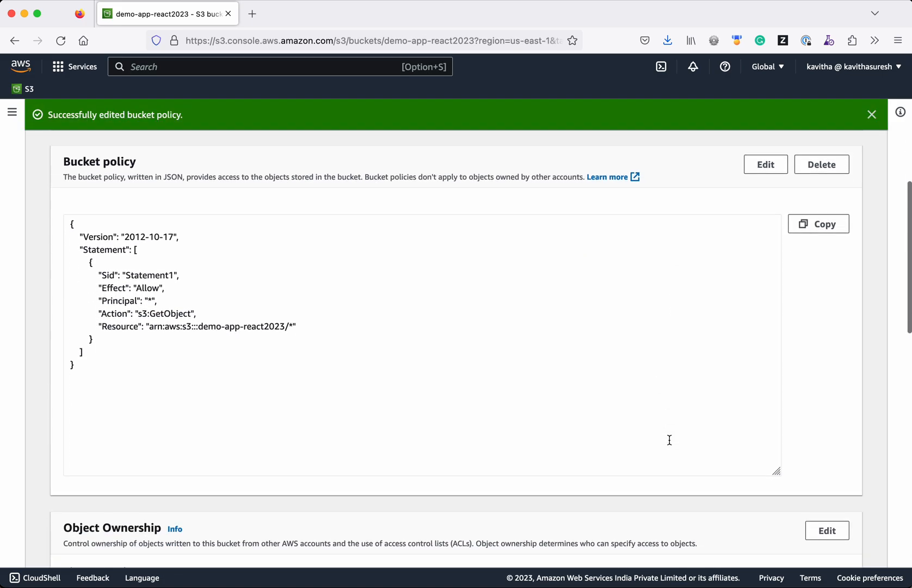
pyautogui.scroll(-8, 669, 439)
pyautogui.scroll(-8, 669, 439)
pyautogui.scroll(-4, 670, 439)
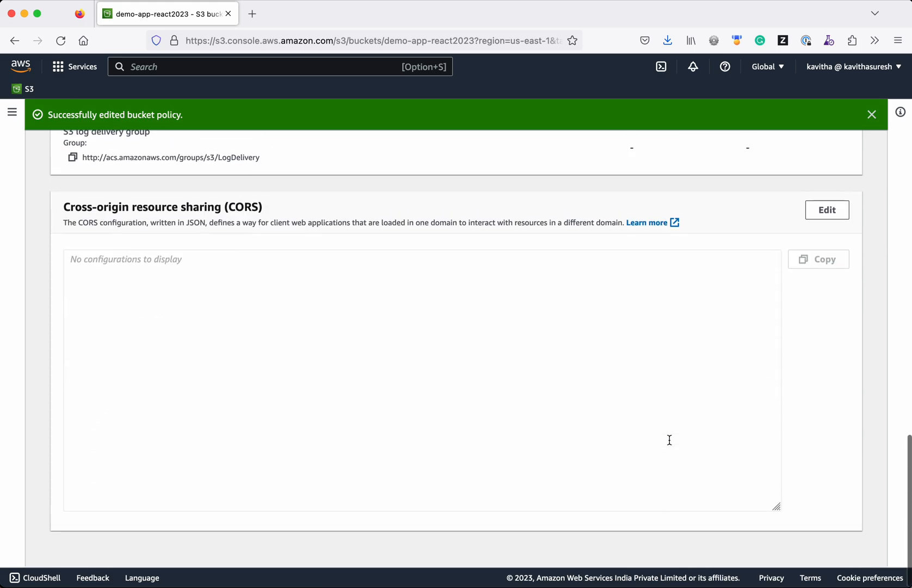
pyautogui.scroll(15, 670, 439)
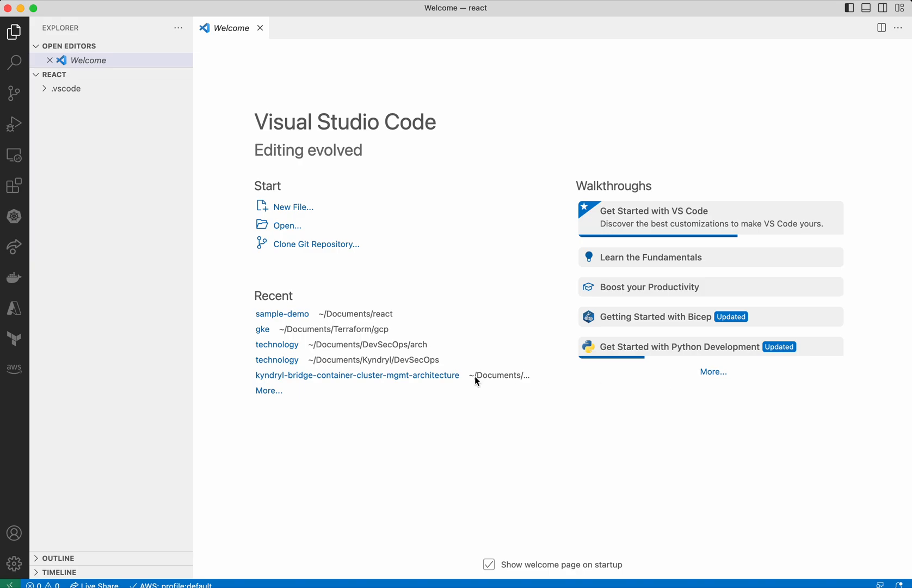
# In a new terminal, run npx create-react-app demo-app --use-npm.
pyautogui.click(187, 2)
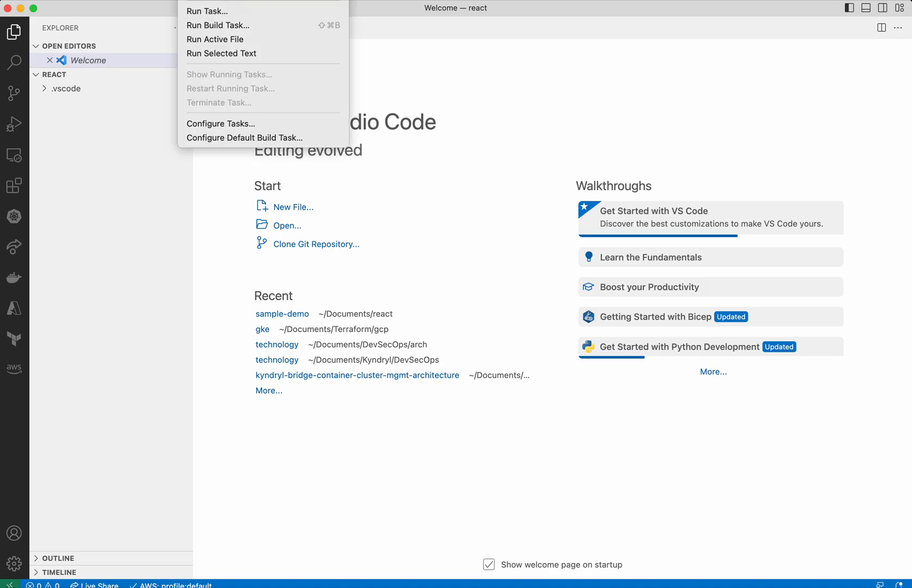
pyautogui.click(214, 2)
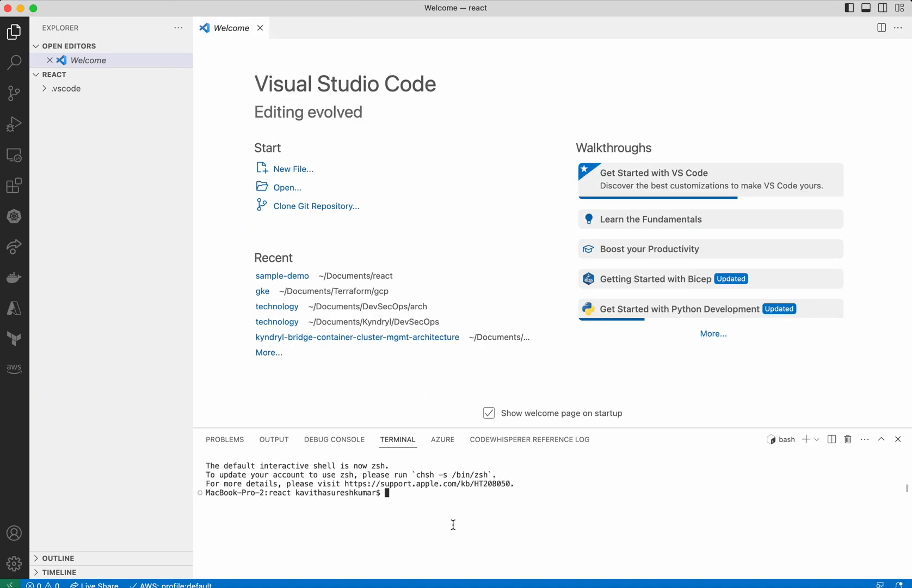
pyautogui.write('n')
pyautogui.write('px ')
pyautogui.write('create')
pyautogui.write('-react')
pyautogui.write('-app ')
pyautogui.write('de')
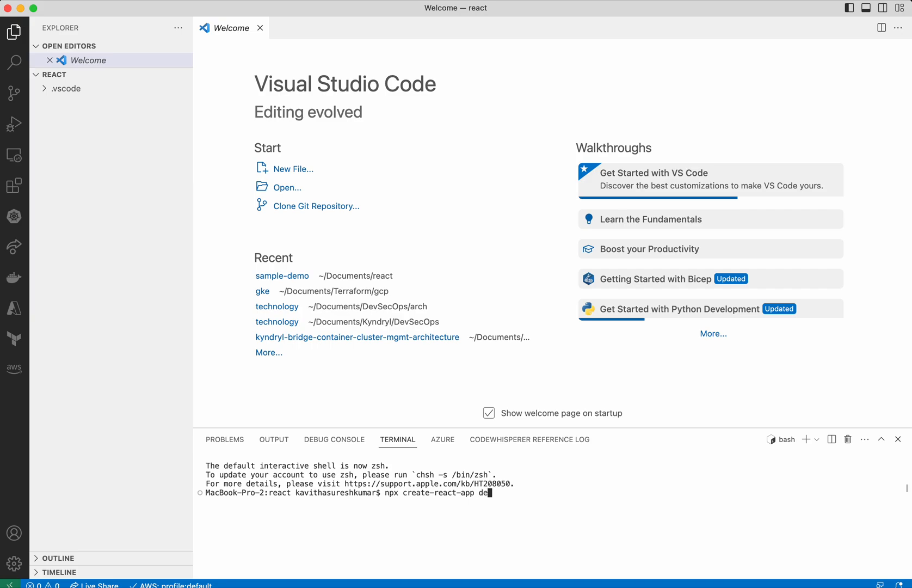
pyautogui.write('mo')
pyautogui.write('-app --')
pyautogui.write('use-')
pyautogui.write('npm')
pyautogui.press('Return')
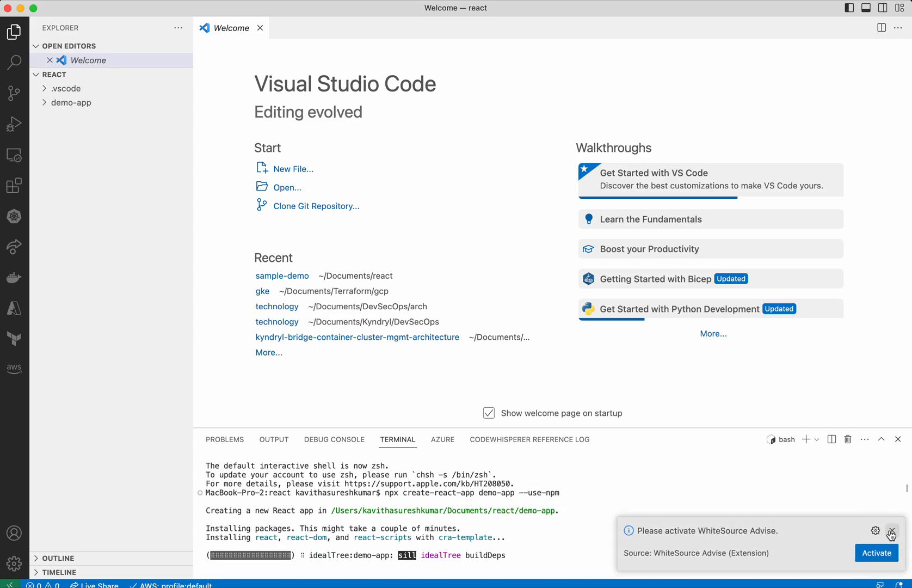
# Dismiss the notification, cd into demo-app and run npm start.
pyautogui.click(894, 531)
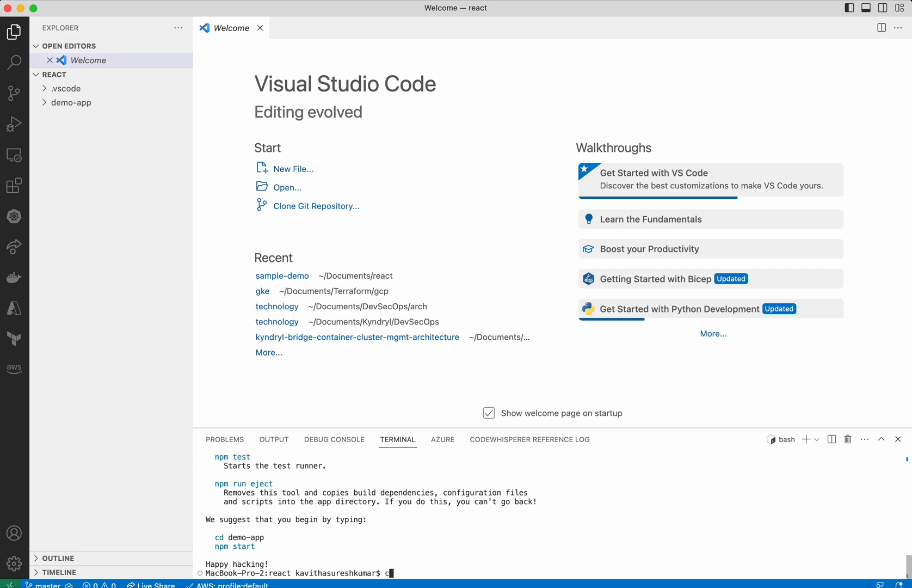
pyautogui.write('cd dem')
pyautogui.press('Tab')
pyautogui.press('Return')
pyautogui.write('npm s')
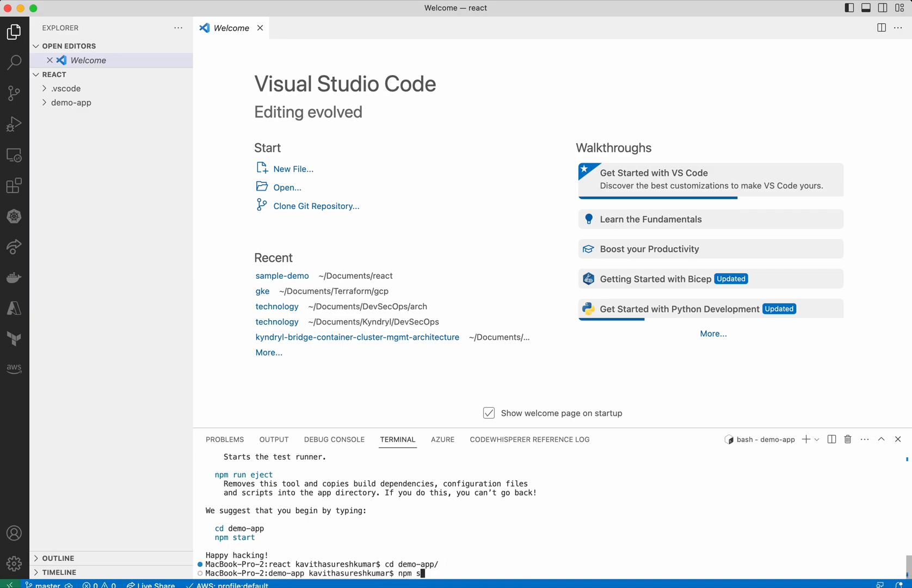
pyautogui.write('tart')
pyautogui.press('Return')
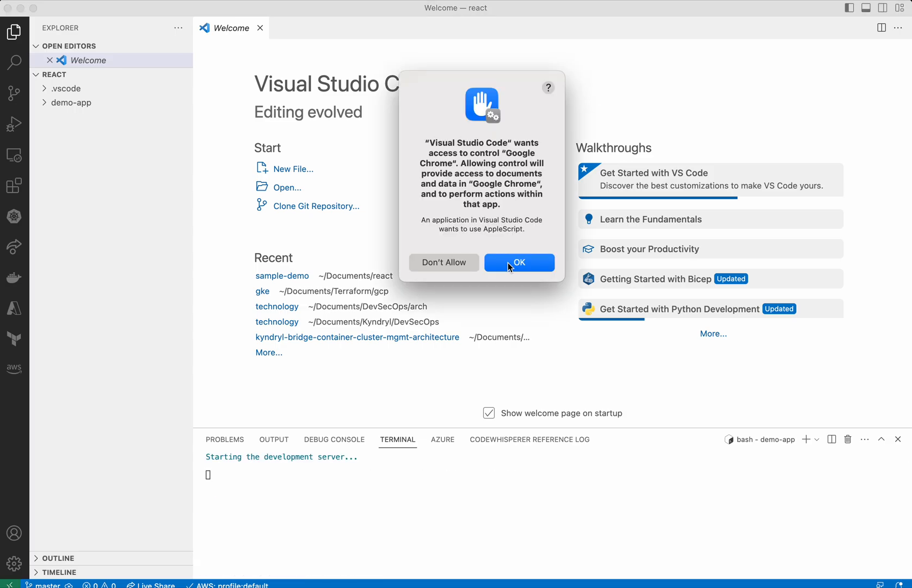
# Allow Chrome control, minimize the browser and expand the demo-app folder in Explorer.
pyautogui.click(508, 263)
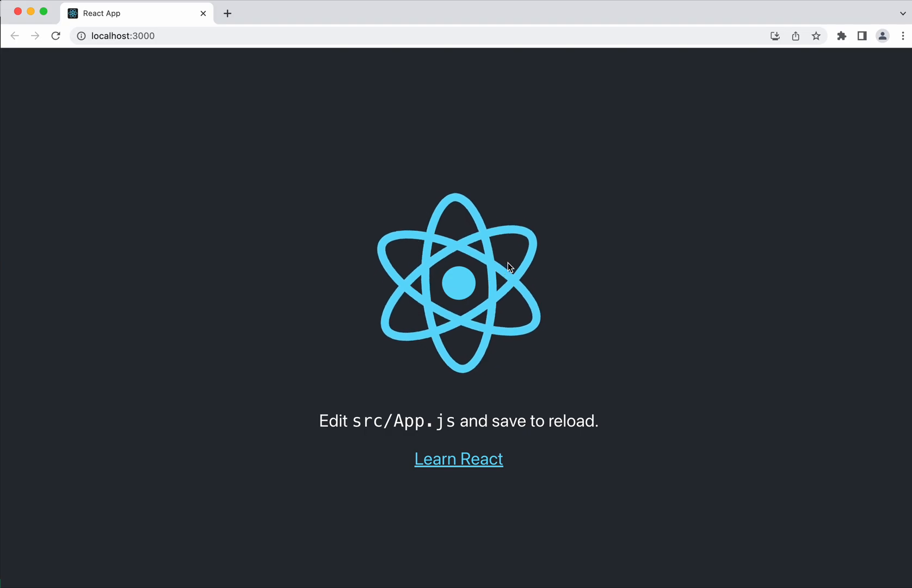
pyautogui.click(32, 13)
pyautogui.click(46, 103)
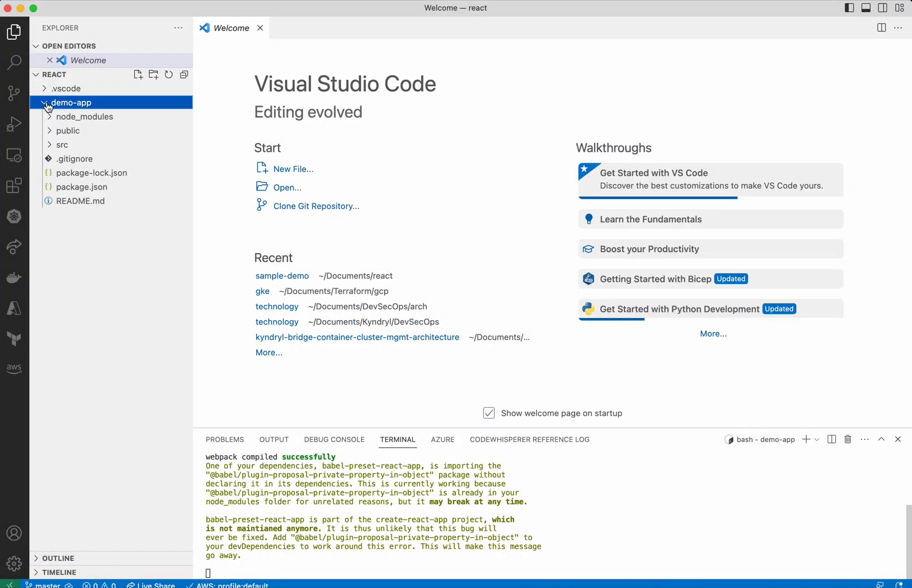
# Remove the logo import line and the logo image element from src/App.js.
pyautogui.click(51, 145)
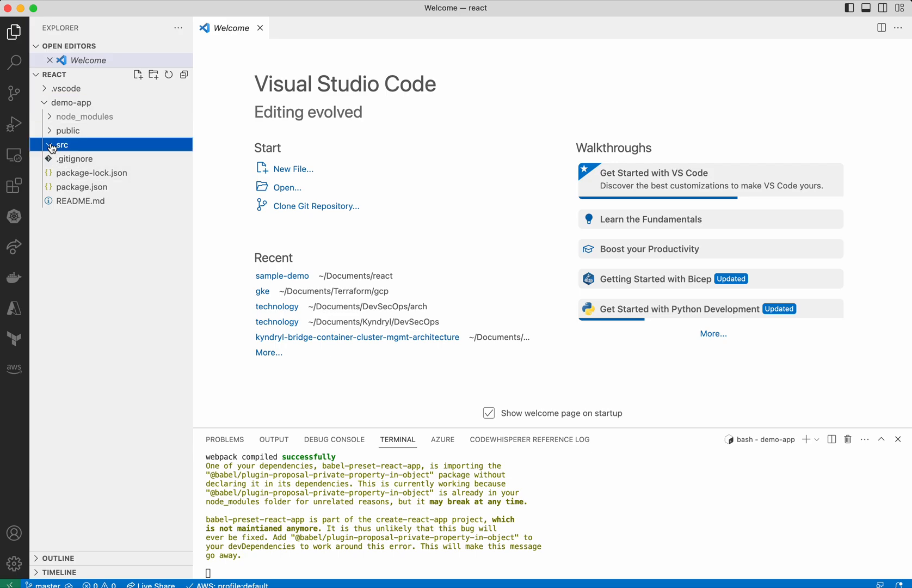
pyautogui.click(73, 173)
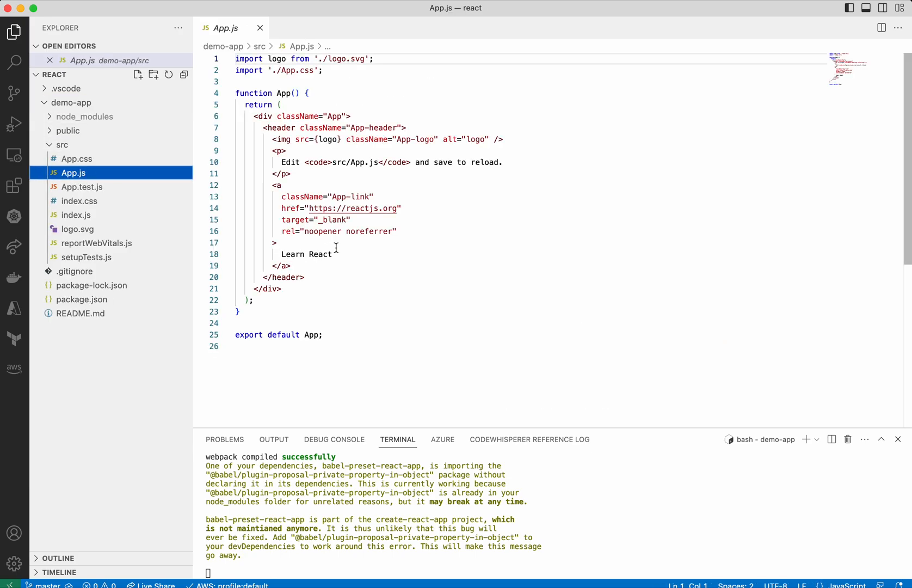
pyautogui.moveTo(384, 58); pyautogui.dragTo(236, 58)
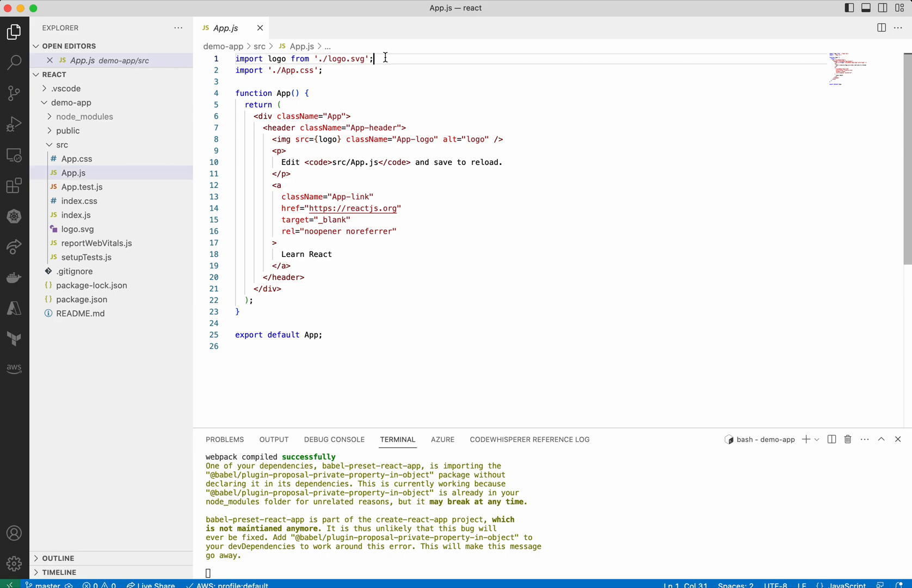
pyautogui.press('BackSpace')
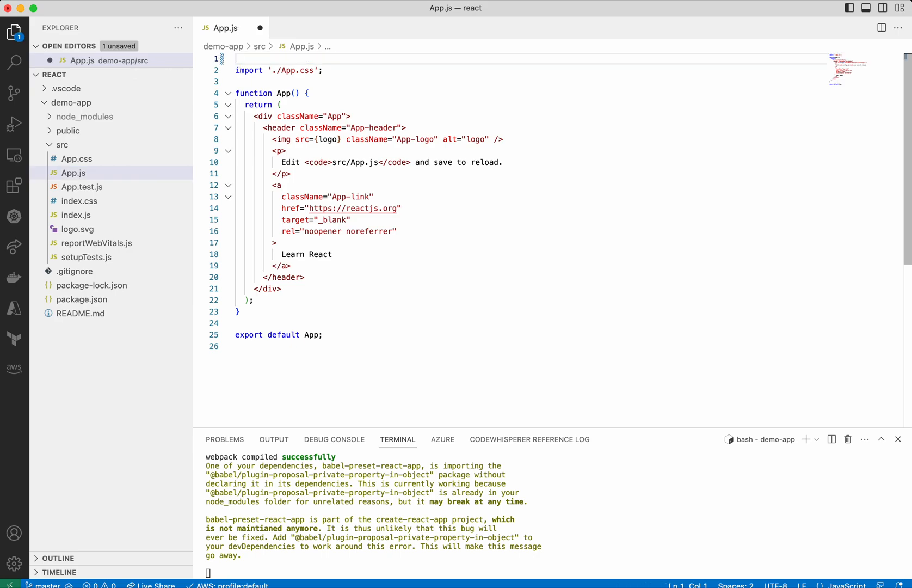
pyautogui.press('Down')
pyautogui.press('BackSpace')
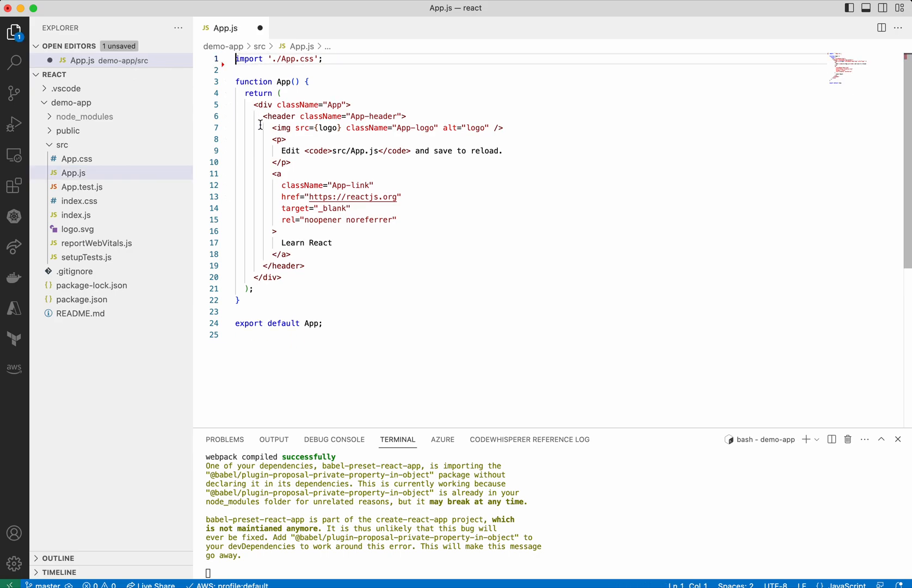
pyautogui.moveTo(272, 128); pyautogui.dragTo(505, 128)
pyautogui.press('BackSpace')
pyautogui.press('BackSpace')
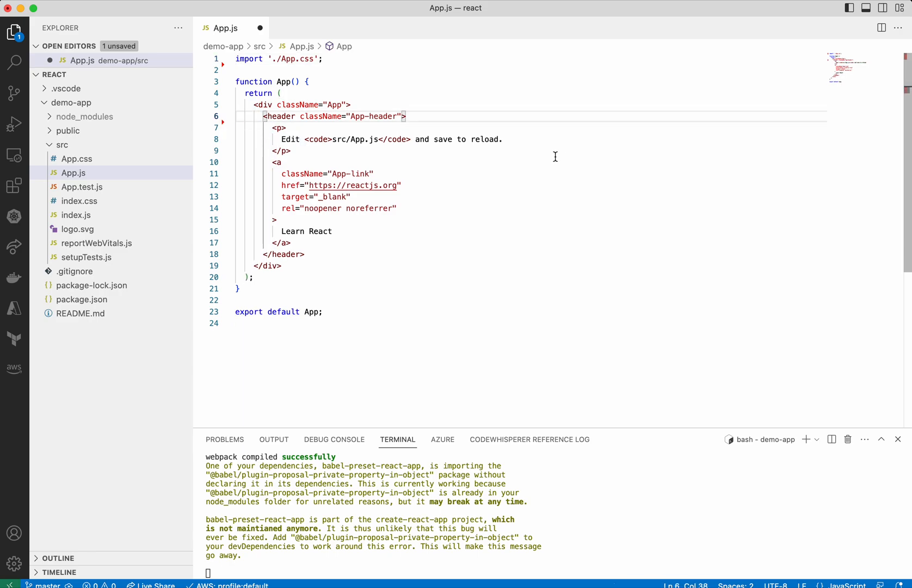
# Replace the Learn React link and Edit sentence with 'Welcome to React Development' and save App.js.
pyautogui.moveTo(271, 163); pyautogui.dragTo(302, 245)
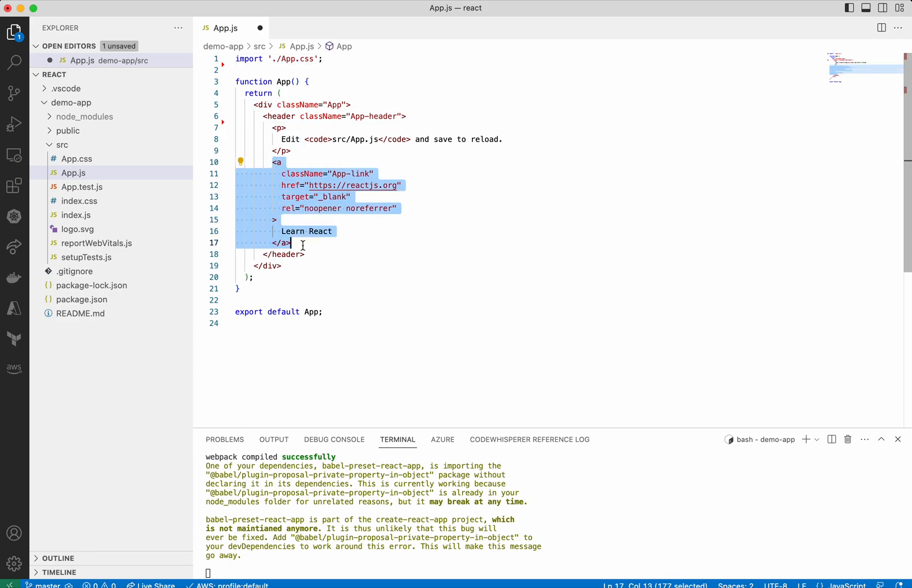
pyautogui.press('BackSpace')
pyautogui.press('BackSpace')
pyautogui.press('BackSpace')
pyautogui.press('BackSpace')
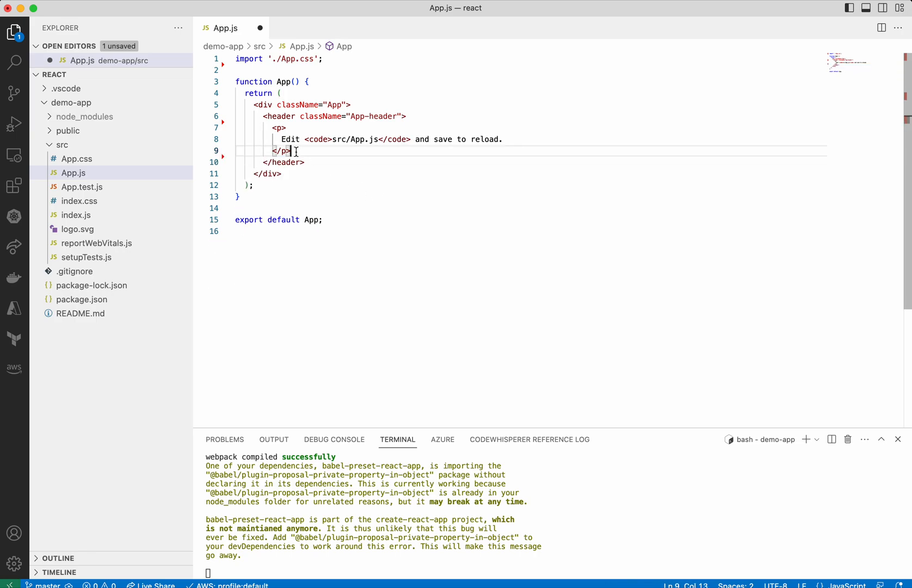
pyautogui.moveTo(282, 140); pyautogui.dragTo(507, 135)
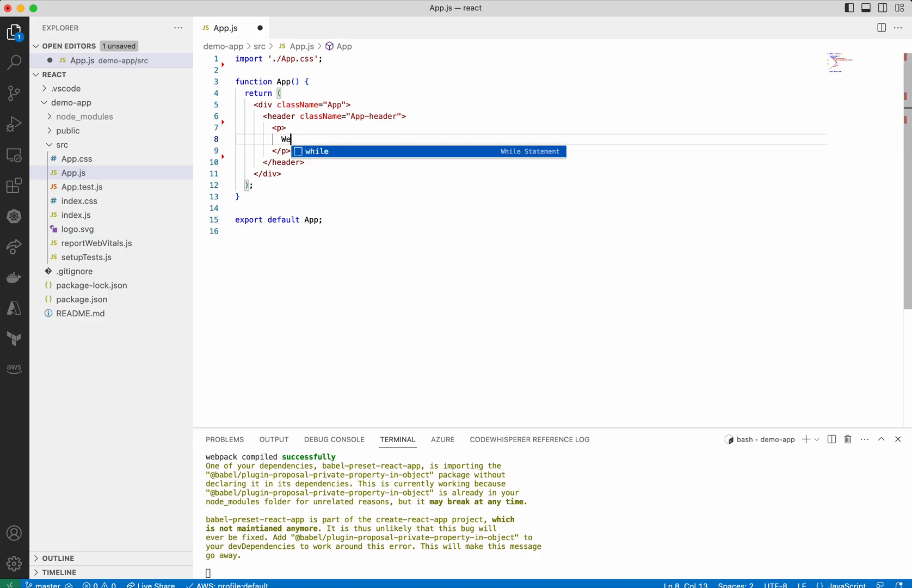
pyautogui.write('Welcome to ')
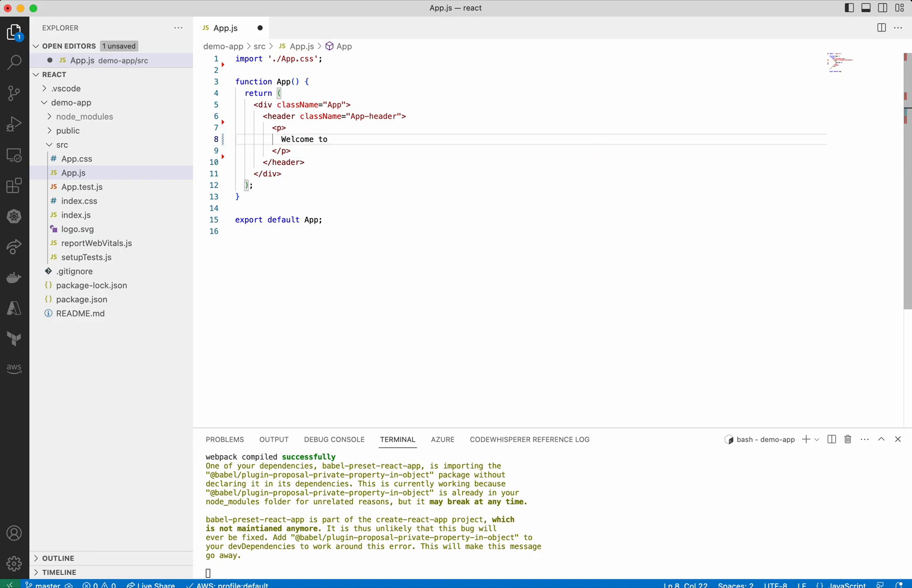
pyautogui.write('React Deve')
pyautogui.write('lopment')
pyautogui.hotkey('ctrl', 's')
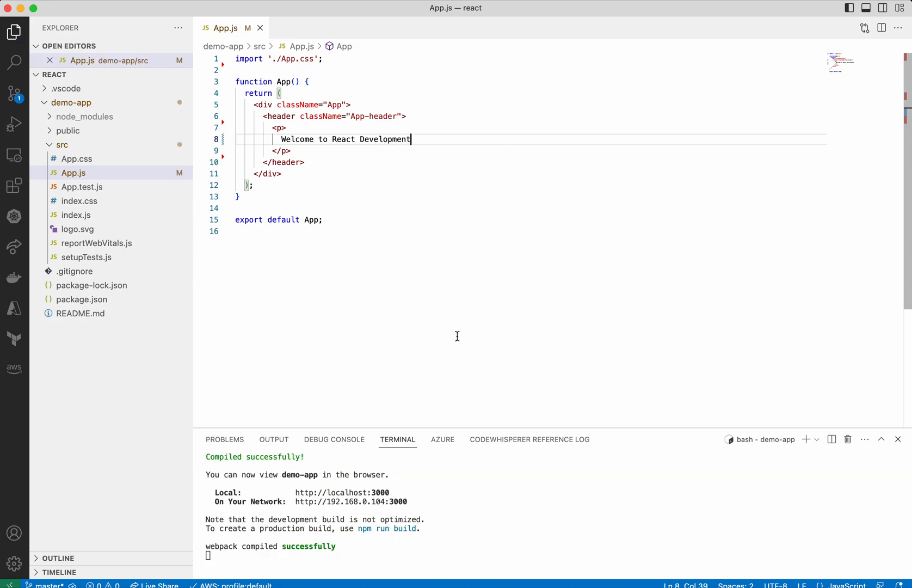
pyautogui.press('super+Tab')
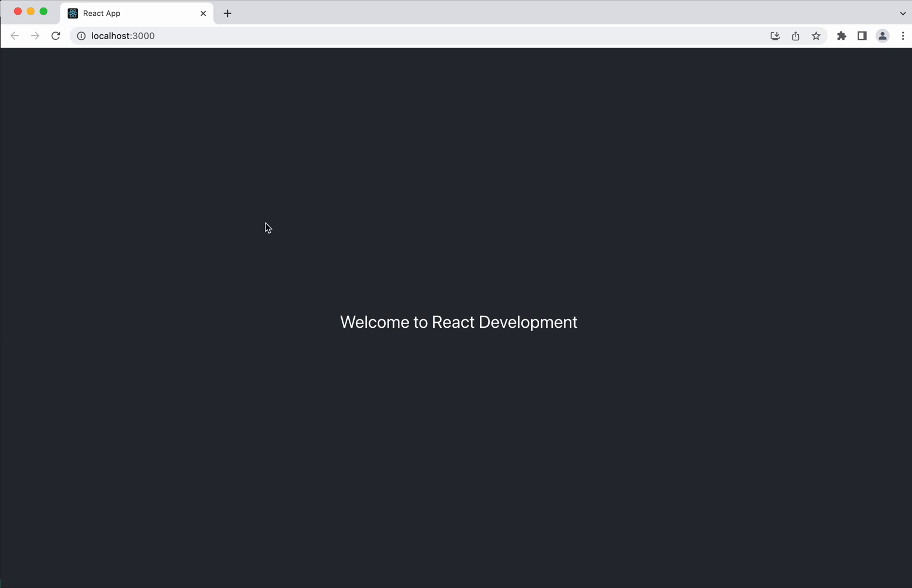
# Stop the dev server with Ctrl+C and run npm run build to produce demo-app's build folder.
pyautogui.press('super+Tab')
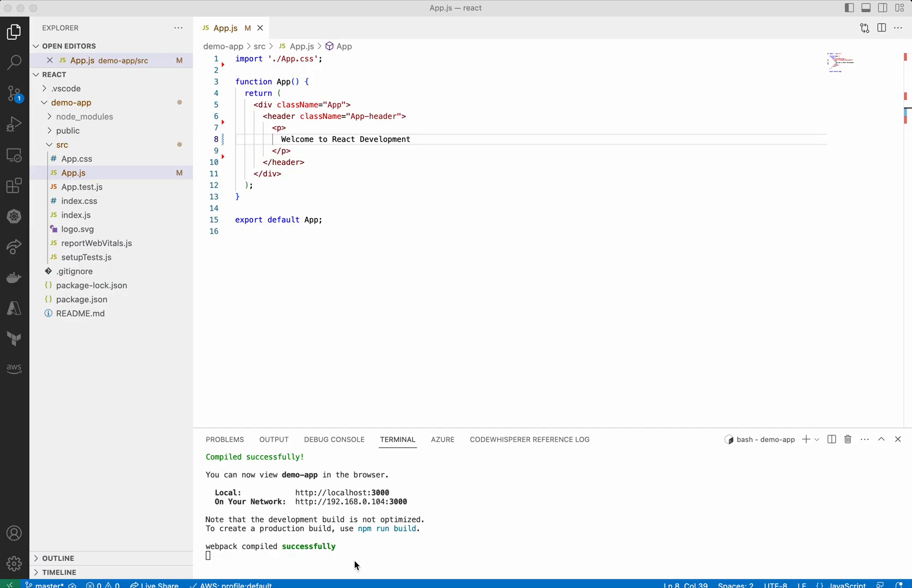
pyautogui.click(356, 560)
pyautogui.hotkey('ctrl', 'c')
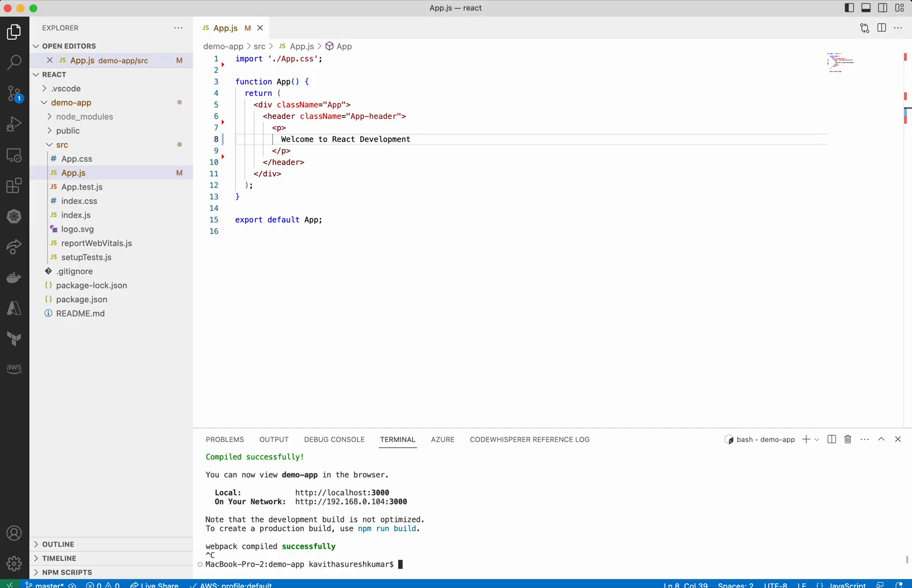
pyautogui.write('npm run b')
pyautogui.write('uild')
pyautogui.press('Return')
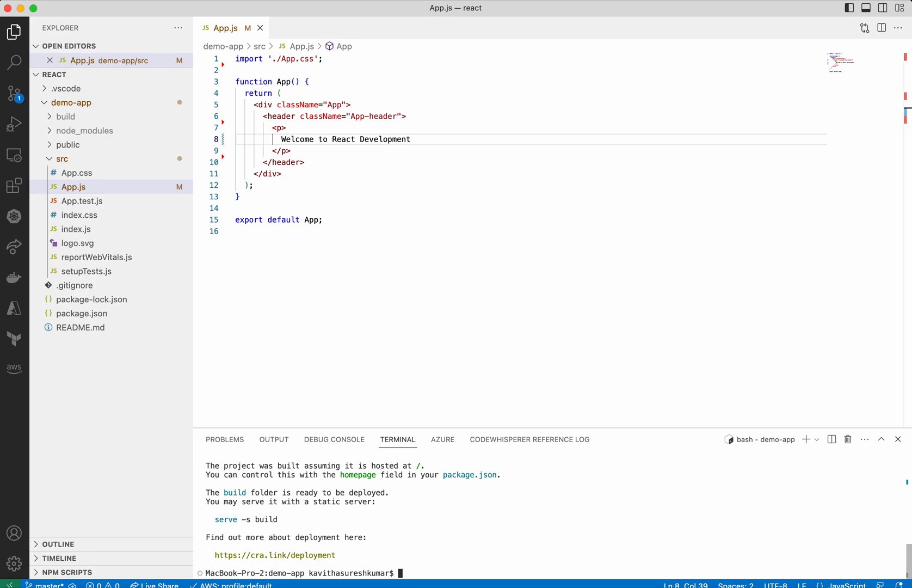
pyautogui.hotkey('ctrl', 'l')
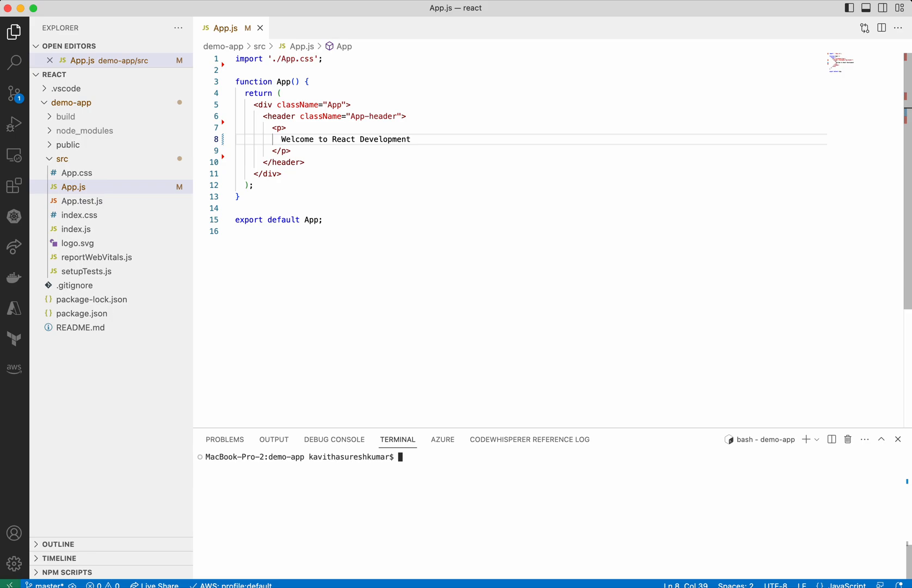
pyautogui.write('aws confi')
pyautogui.write('gure')
# Accept the existing aws configure defaults and run aws s3 sync build/ s3://demo-app-react2023.
pyautogui.press('Return')
pyautogui.press('Return')
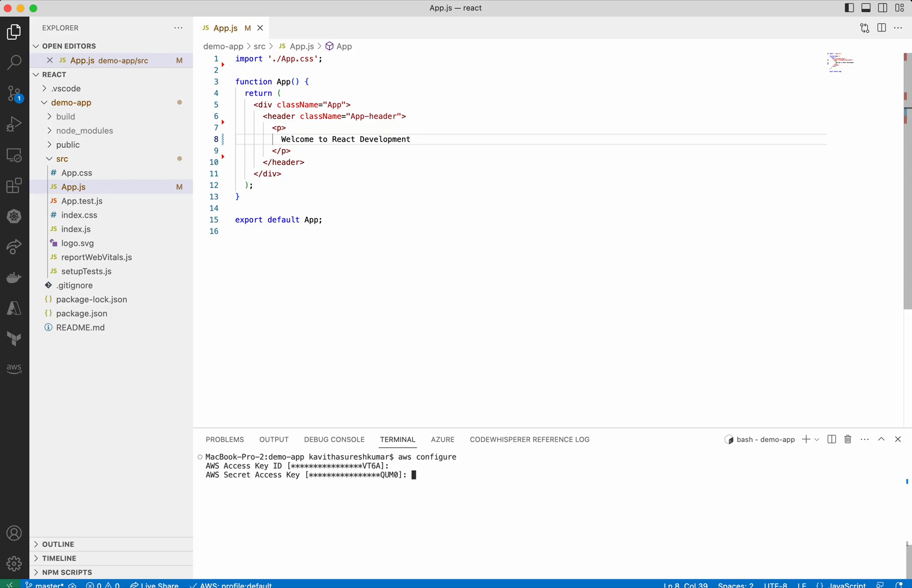
pyautogui.press('Return')
pyautogui.press('Return')
pyautogui.press('Return')
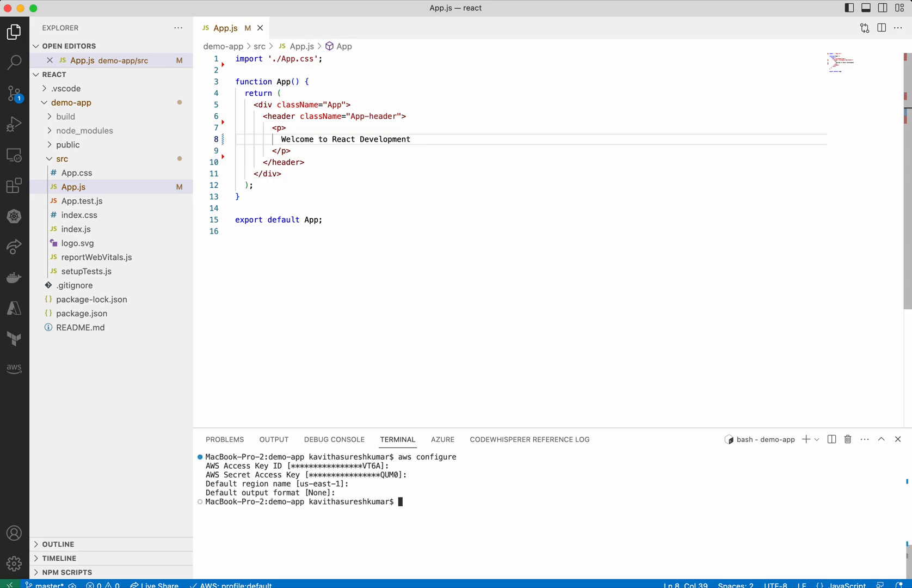
pyautogui.write('clear')
pyautogui.press('Return')
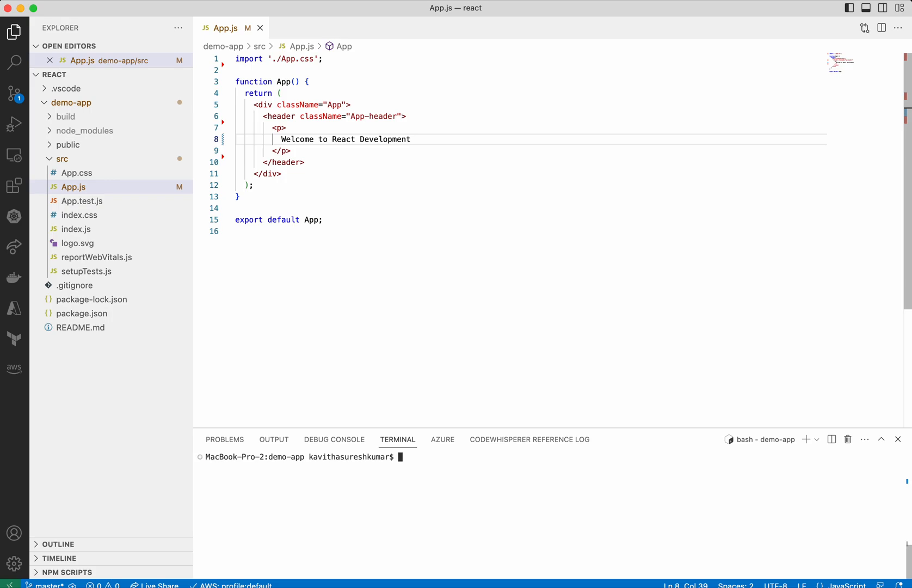
pyautogui.write('aws')
pyautogui.write(' s3 sync')
pyautogui.write(' build/ ')
pyautogui.write('s3://')
pyautogui.write('dem')
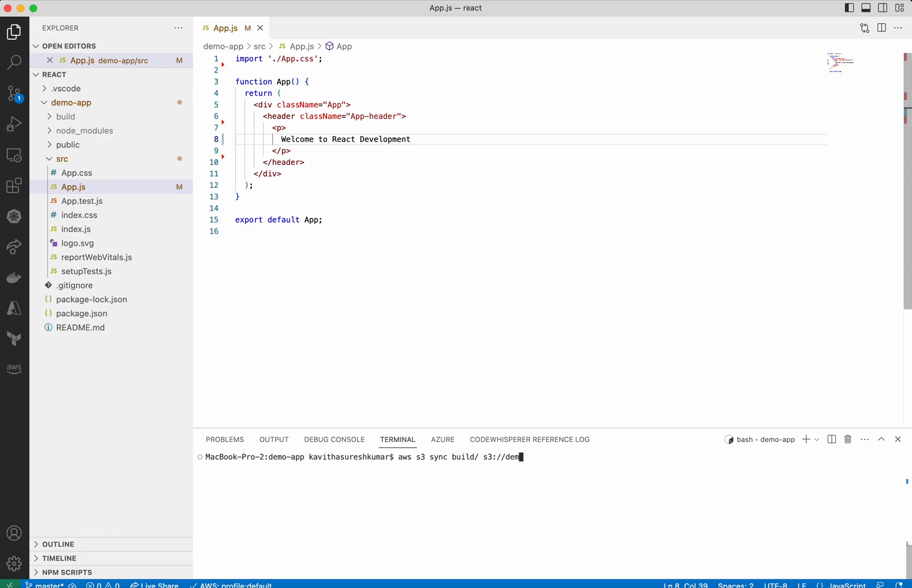
pyautogui.write('o-app-re')
pyautogui.write('act2023')
pyautogui.press('Return')
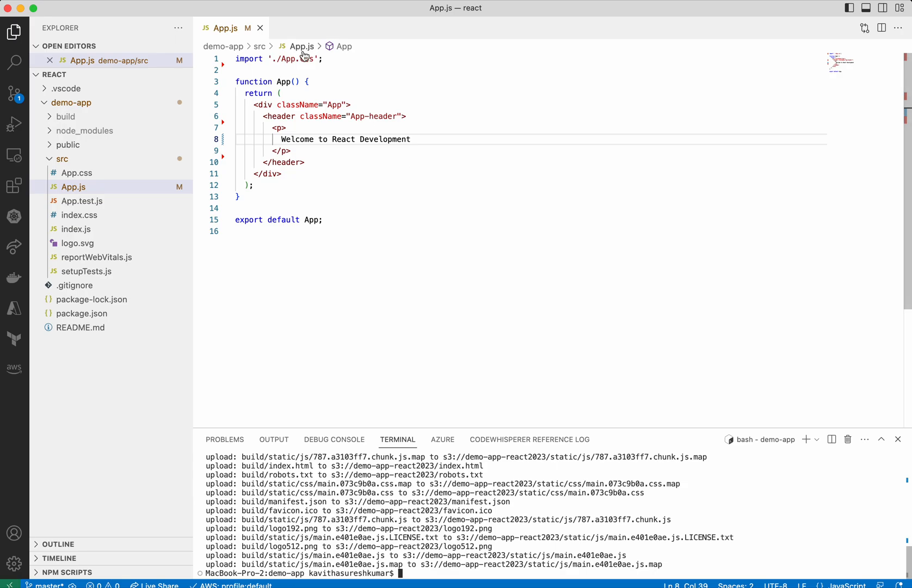
# Show the demo-app-react2023 bucket's Properties with static website hosting and its endpoint.
pyautogui.click(20, 9)
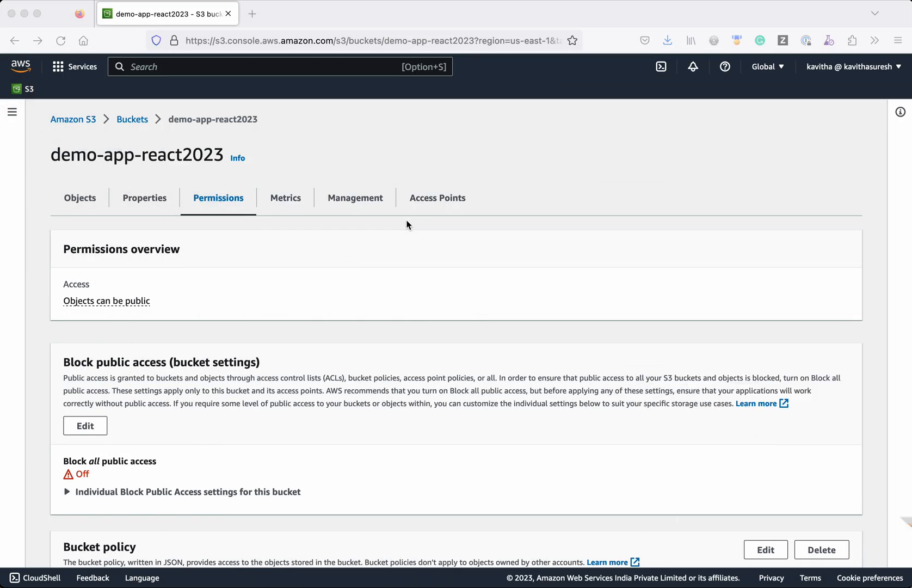
pyautogui.scroll(-5, 455, 390)
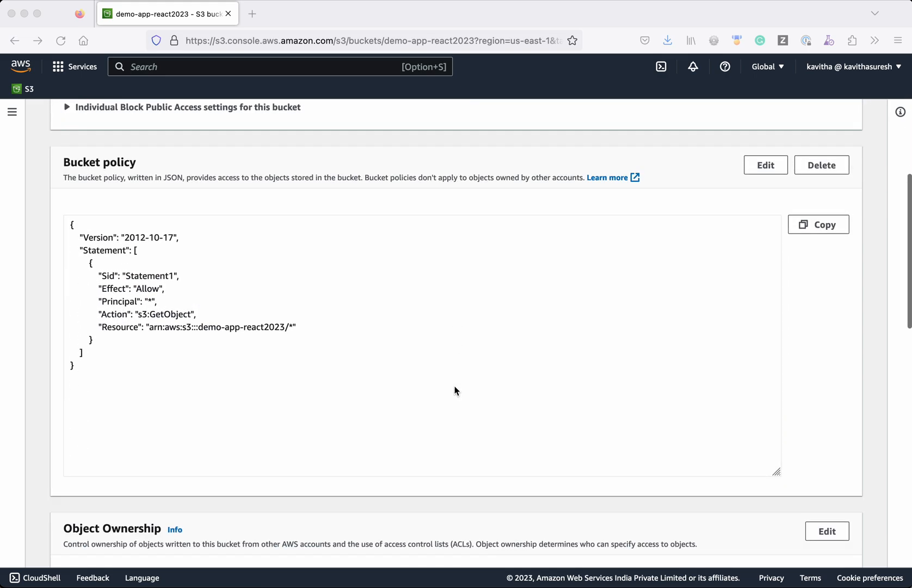
pyautogui.scroll(5, 455, 390)
pyautogui.click(145, 197)
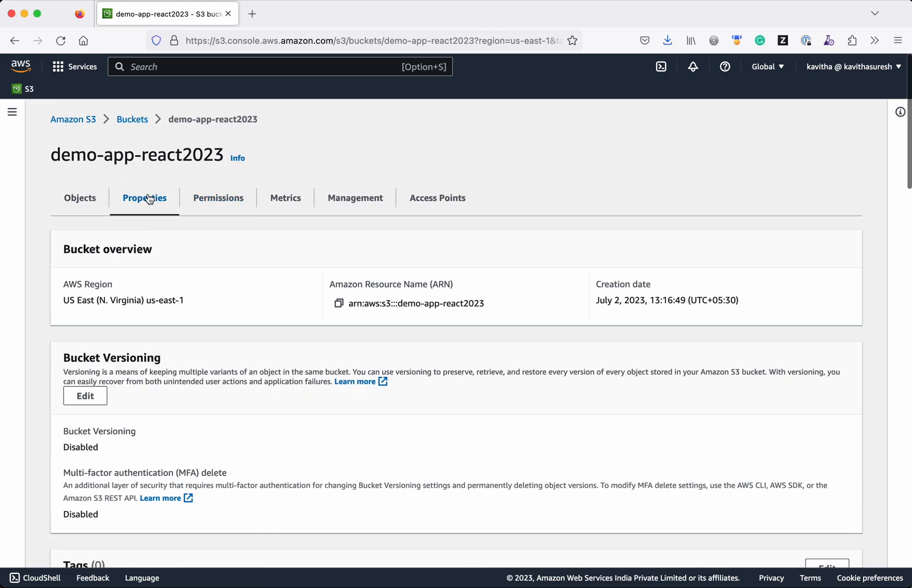
pyautogui.scroll(-5, 376, 443)
pyautogui.scroll(-8, 376, 443)
pyautogui.scroll(-2, 376, 443)
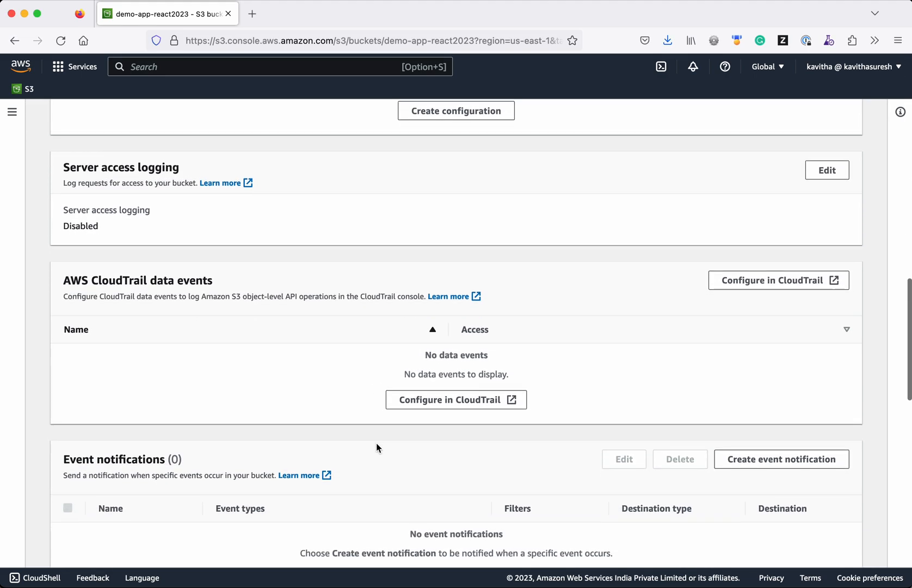
pyautogui.scroll(-6, 376, 444)
pyautogui.scroll(-3, 377, 443)
pyautogui.scroll(-3, 376, 443)
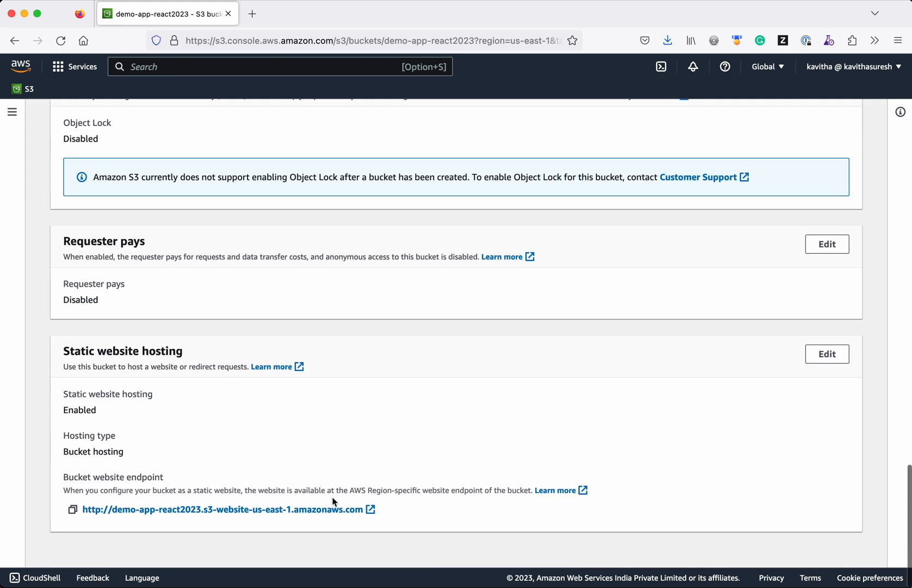